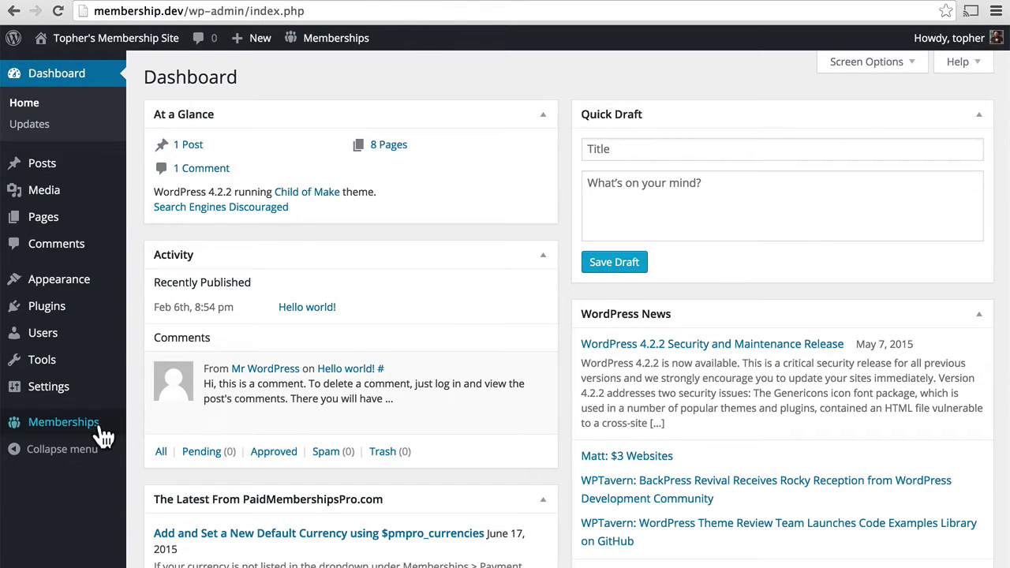
Open the Paid Memberships Pro Membership Levels list from the Memberships menu.
mouse_move(93, 438)
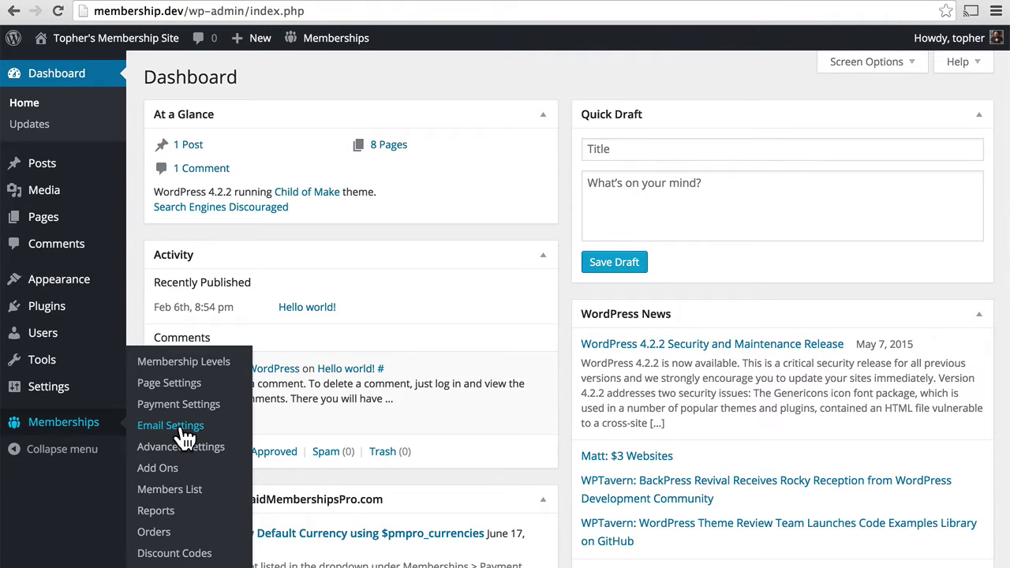
click(185, 366)
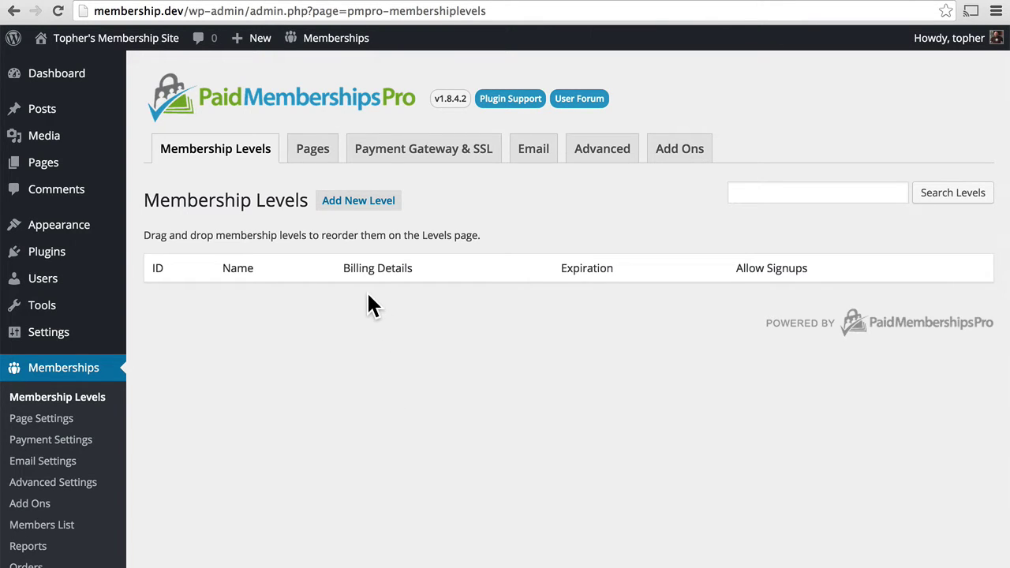
Add a new level named Free described as 'This level is free, so everyone can enjoy!'.
click(347, 206)
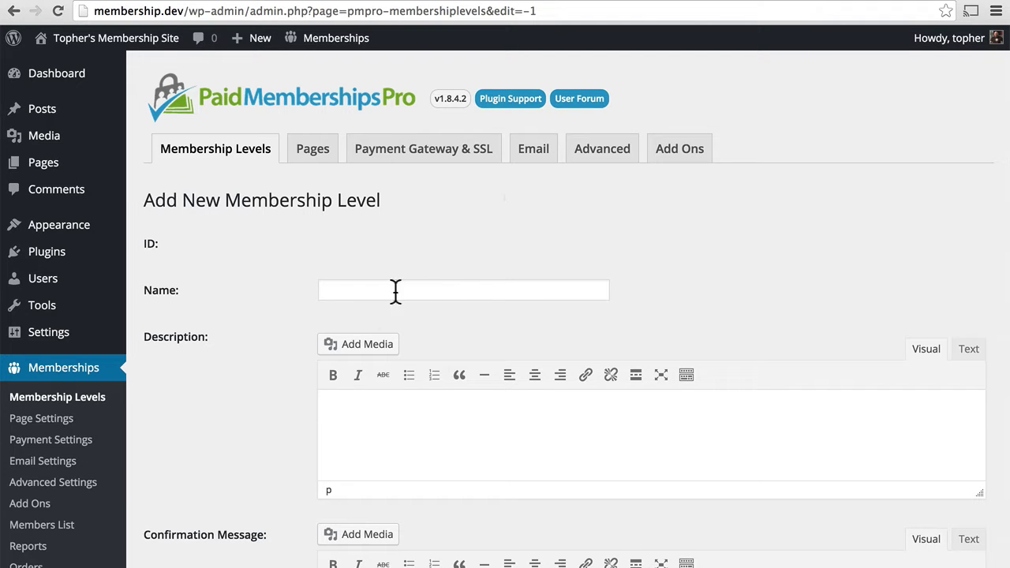
click(358, 290)
text(Free)
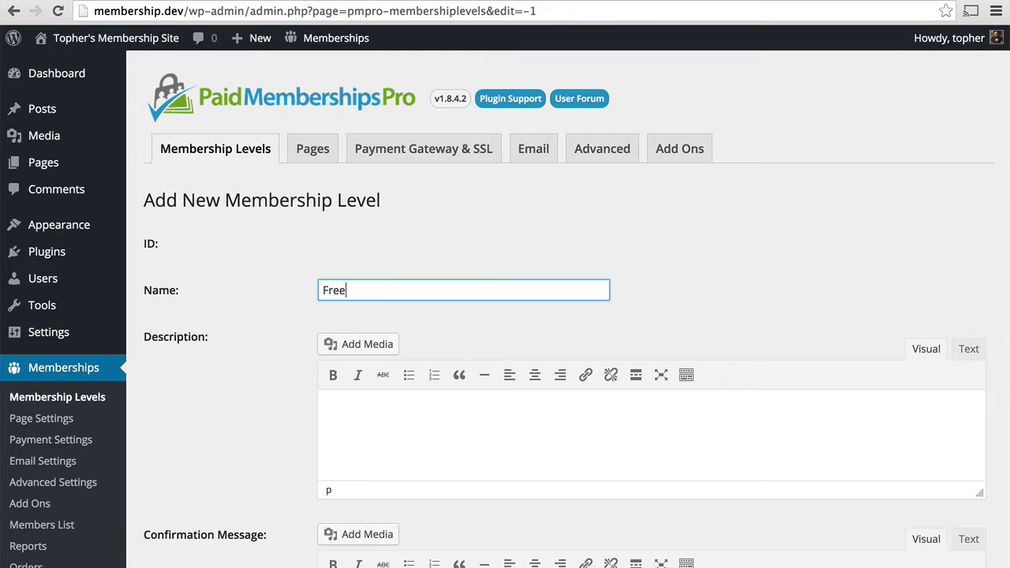
scroll(642, 259, down, 3)
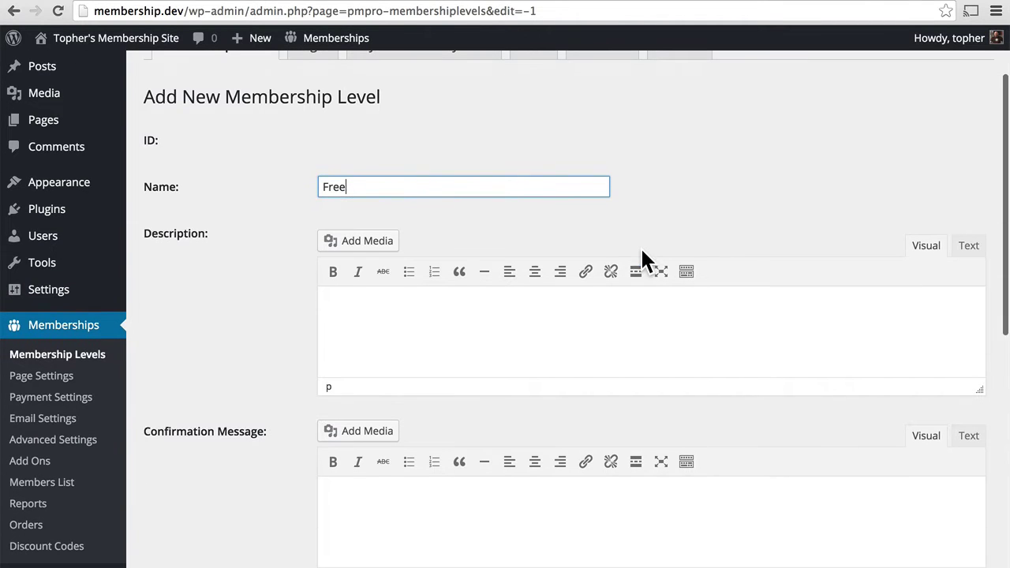
click(473, 305)
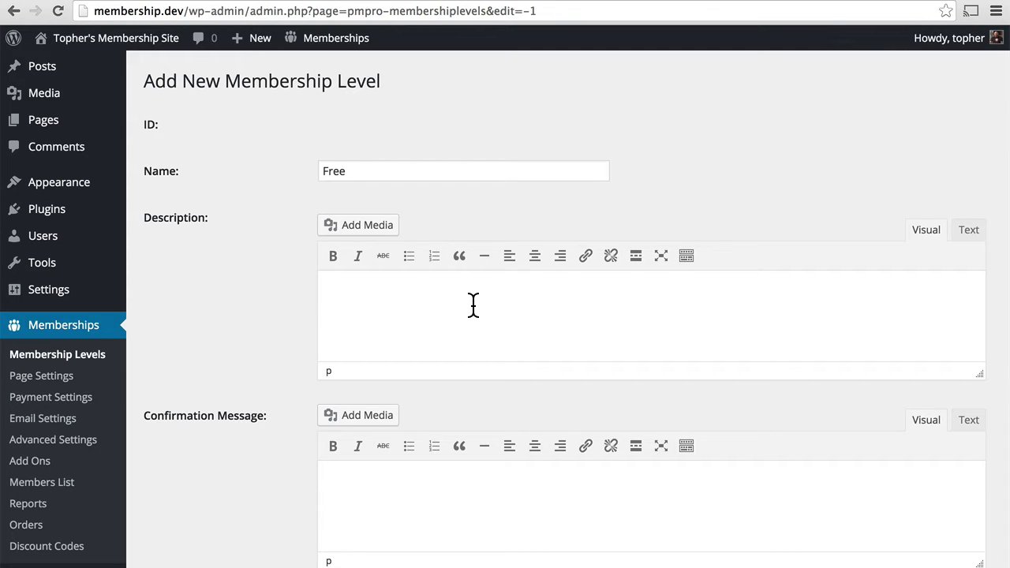
text(This level is free)
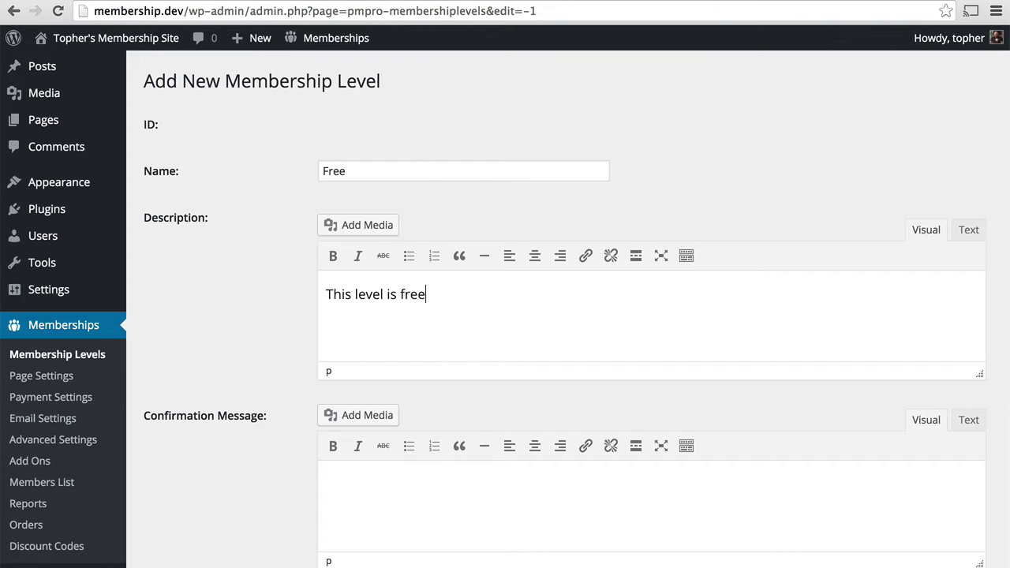
text(, so everyone can enjoy)
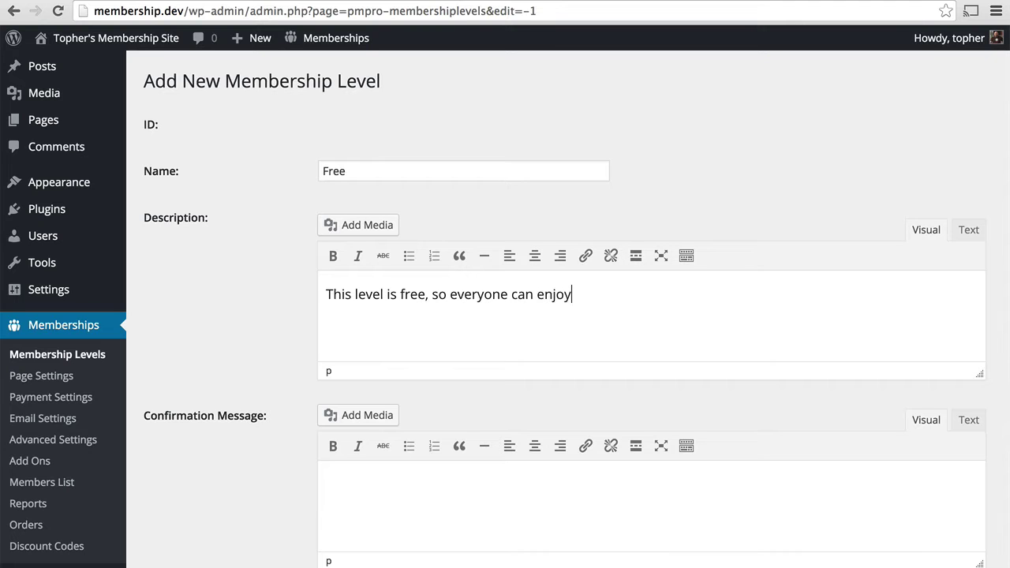
text(!)
Enter the confirmation message 'Welcome! Enjoy our free content!' for the Free level.
scroll(576, 315, down, 1)
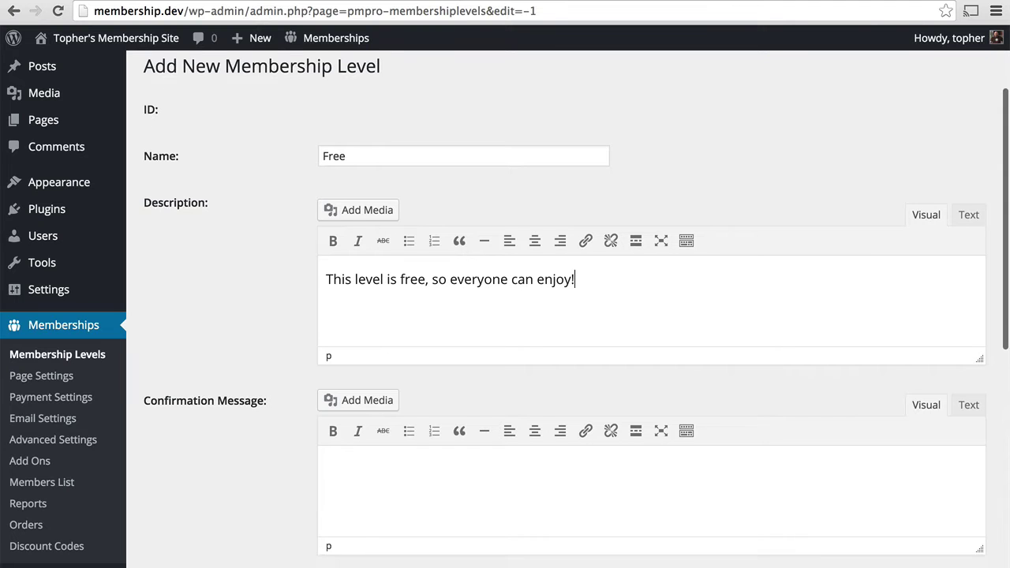
scroll(462, 326, down, 5)
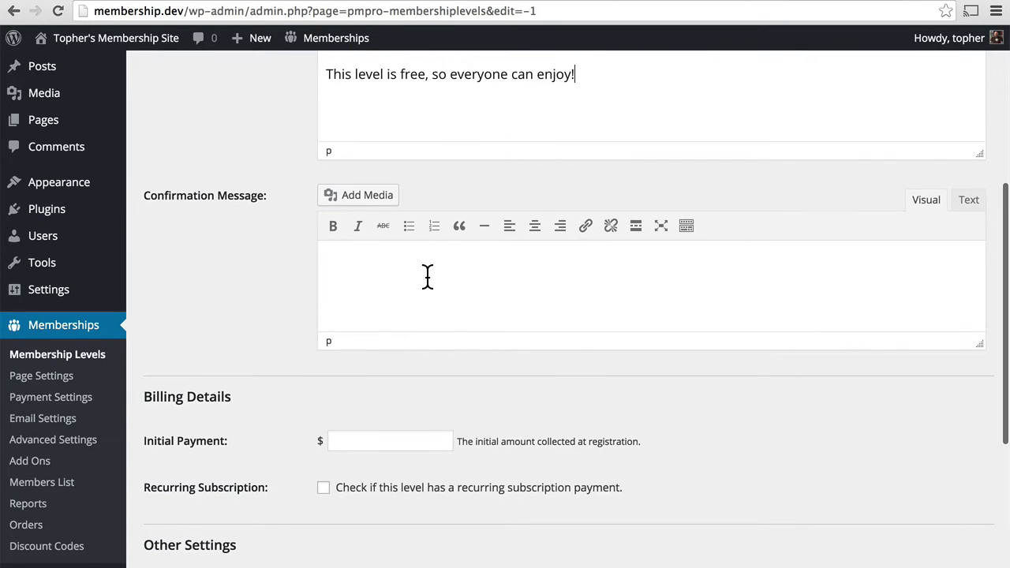
click(427, 275)
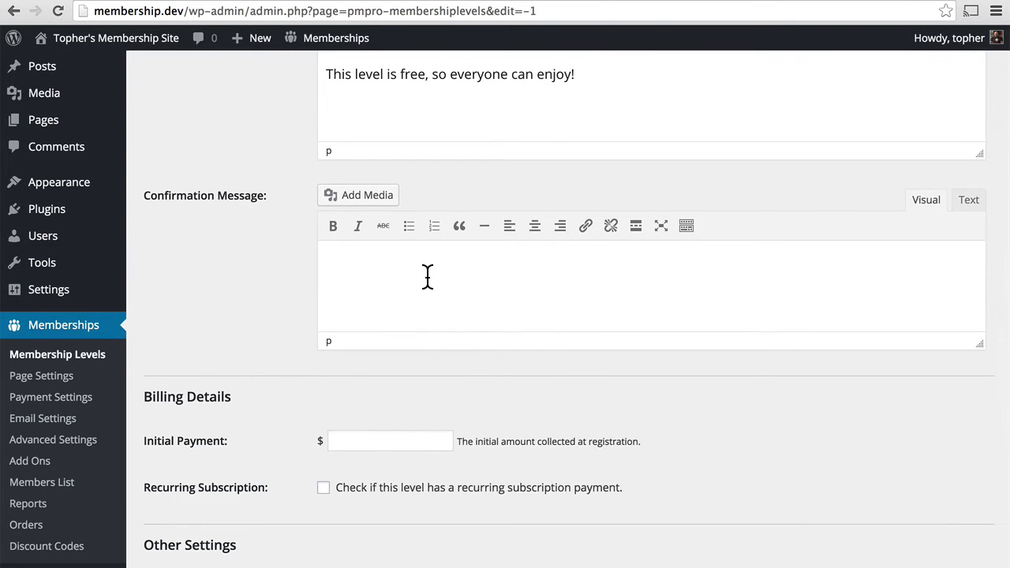
text(Welcome! Enjoy our free c)
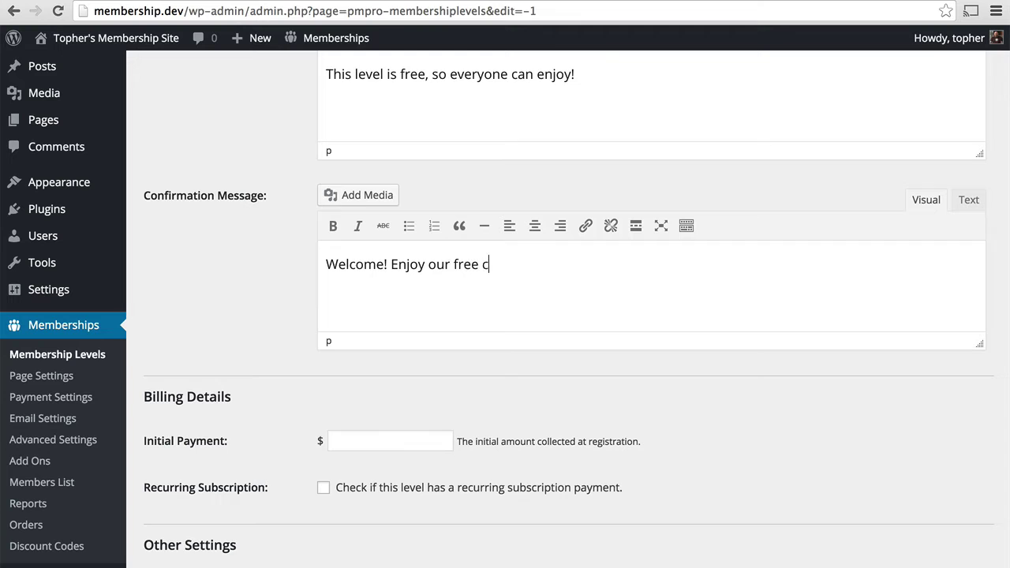
text(ontent!)
scroll(576, 322, down, 3)
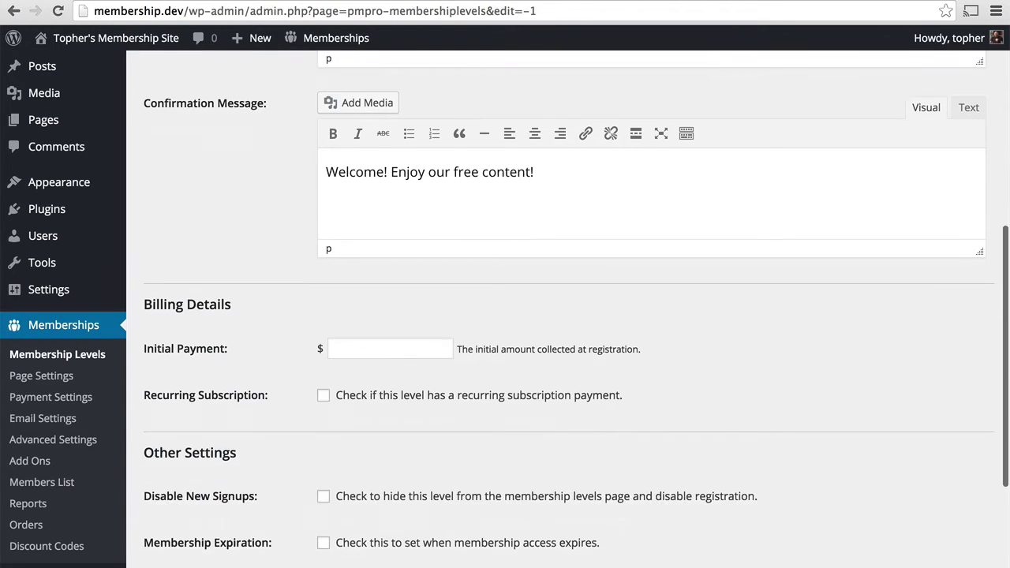
scroll(576, 307, down, 3)
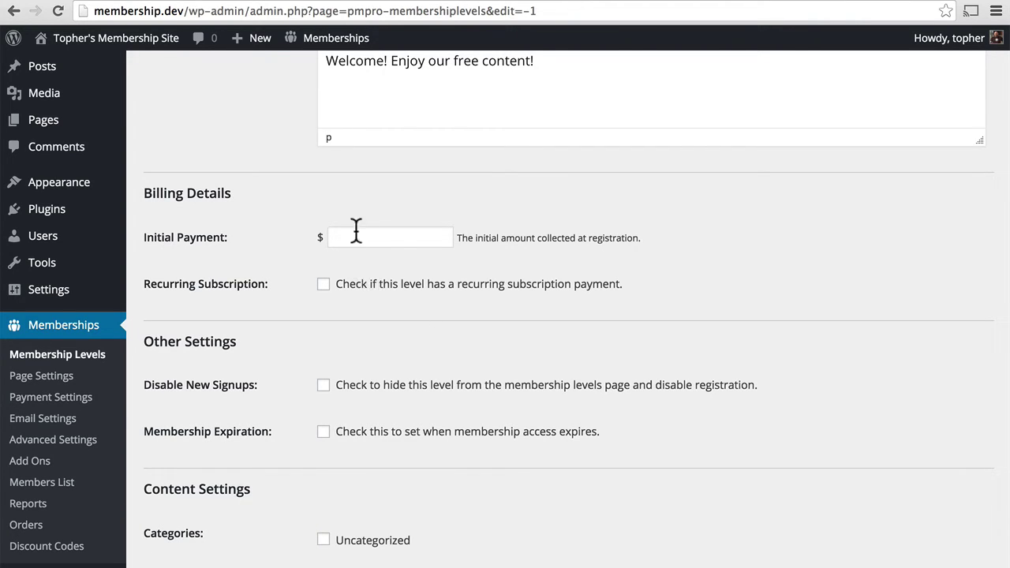
Set a 0 initial payment and restrict to Uncategorized, with expiration off; save, then copy the level.
click(370, 232)
text(0)
scroll(432, 299, down, 3)
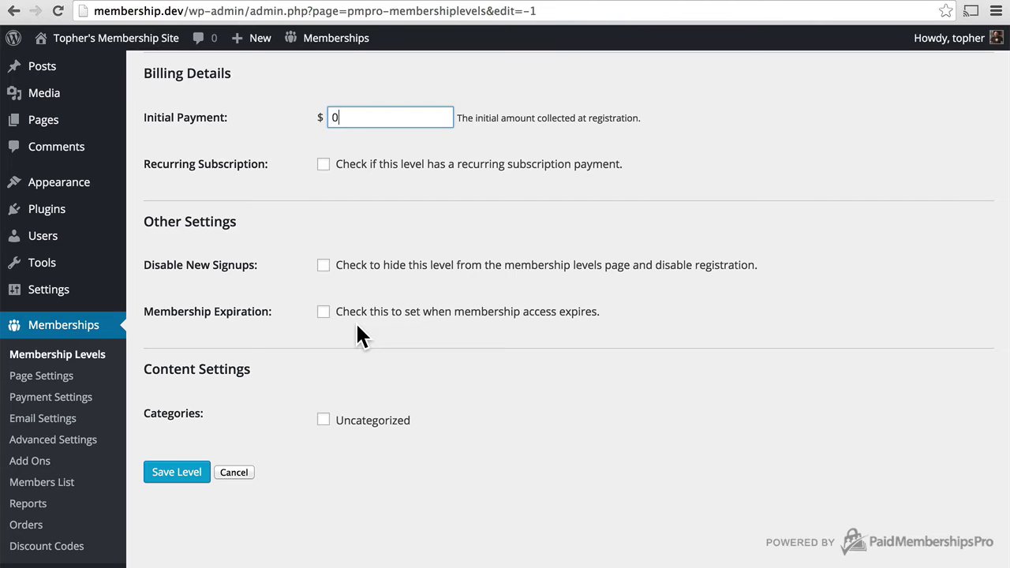
click(323, 312)
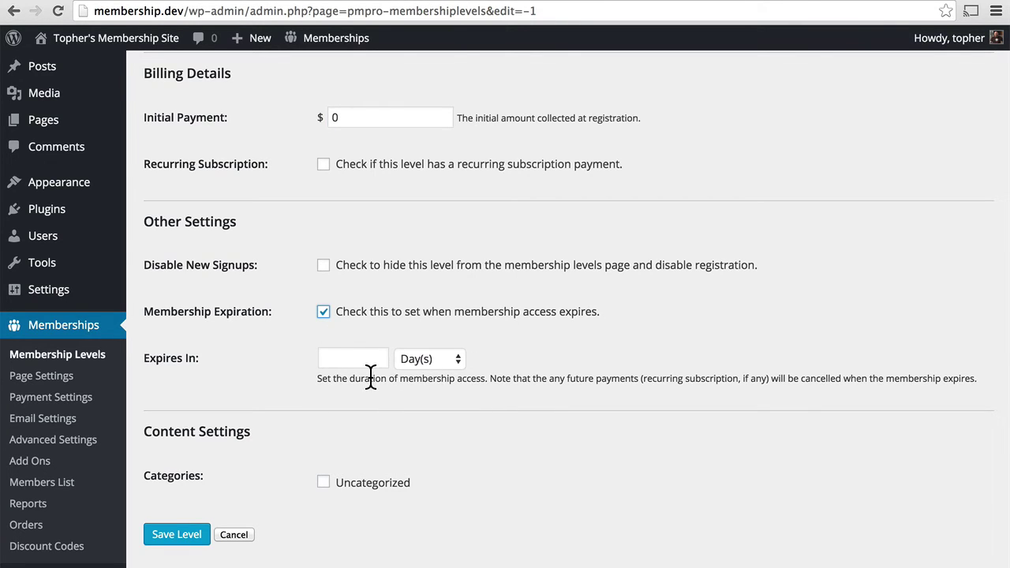
click(323, 312)
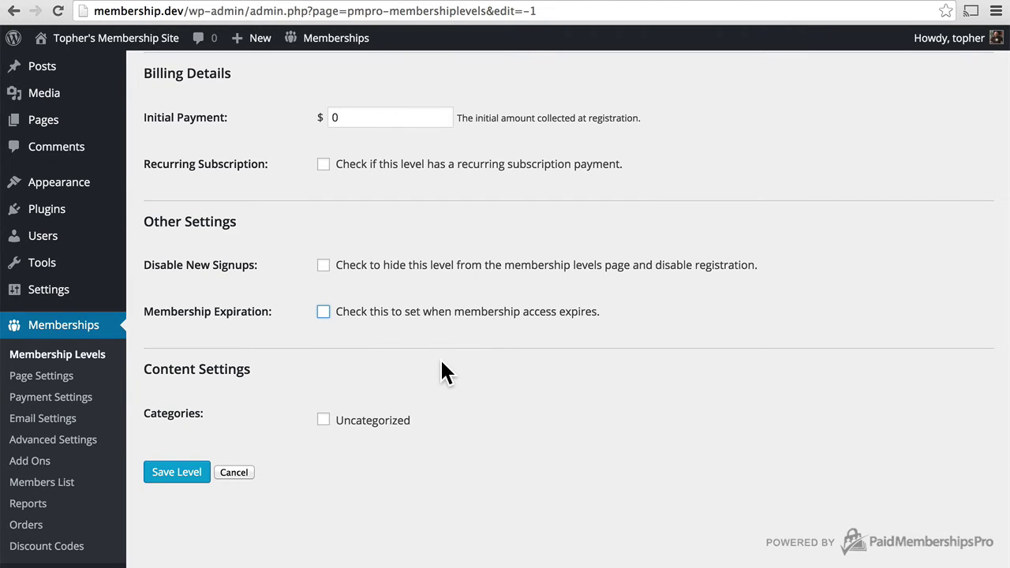
click(324, 420)
click(168, 475)
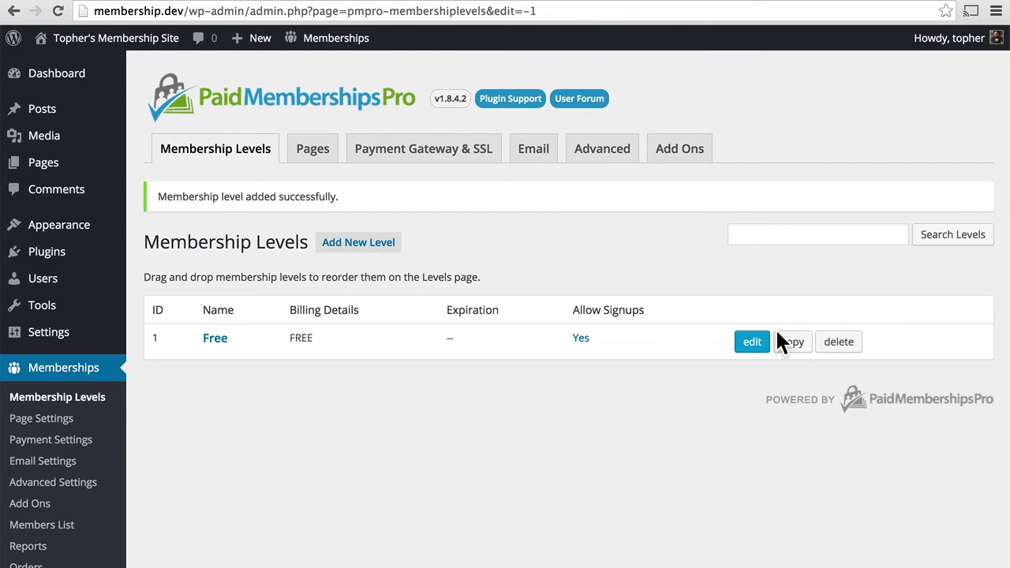
click(793, 345)
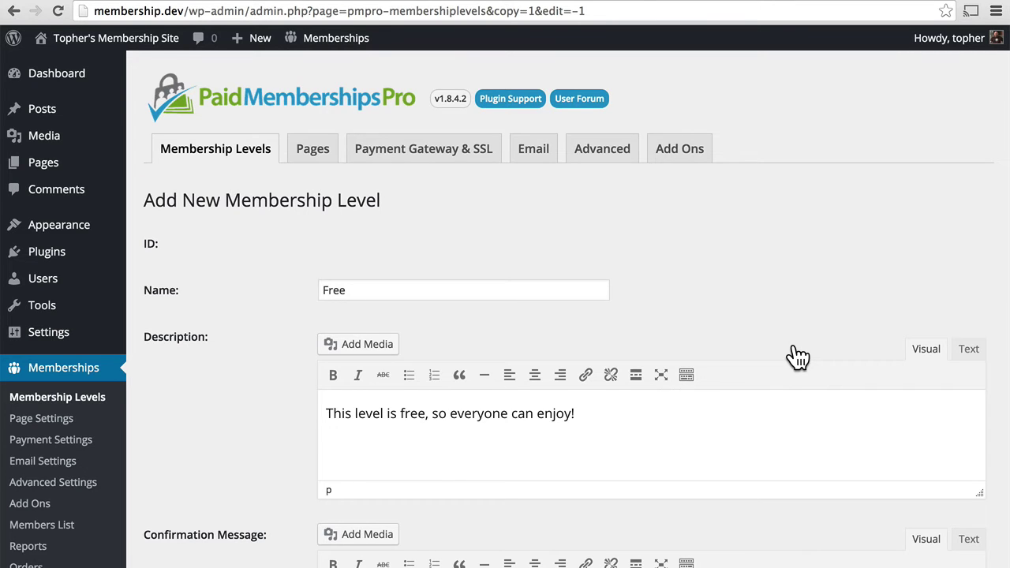
Rename the copied level to 10mo and end its description with 'for the more discerning amongst us.'.
scroll(796, 357, down, 8)
scroll(797, 356, up, 3)
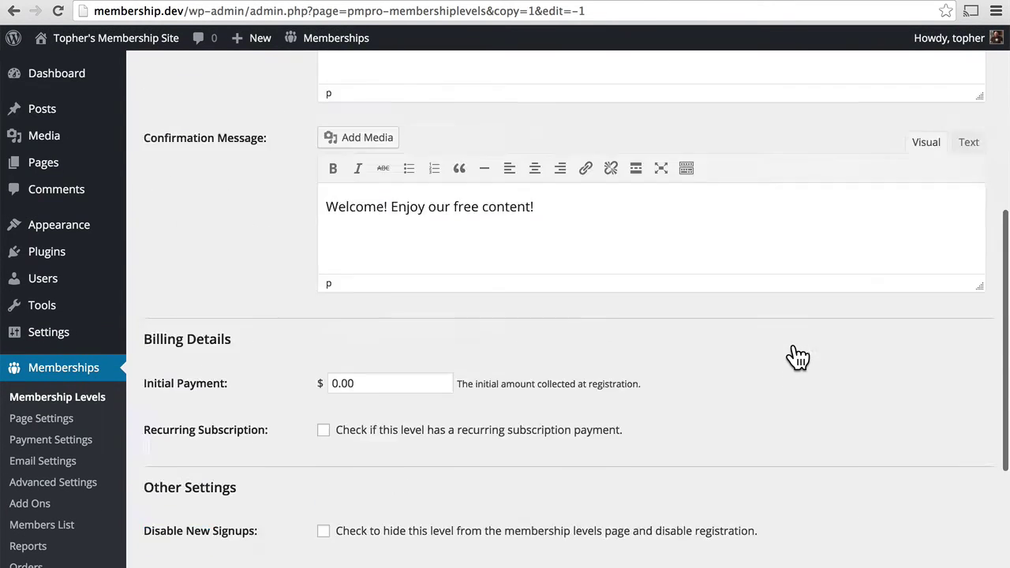
scroll(796, 357, up, 5)
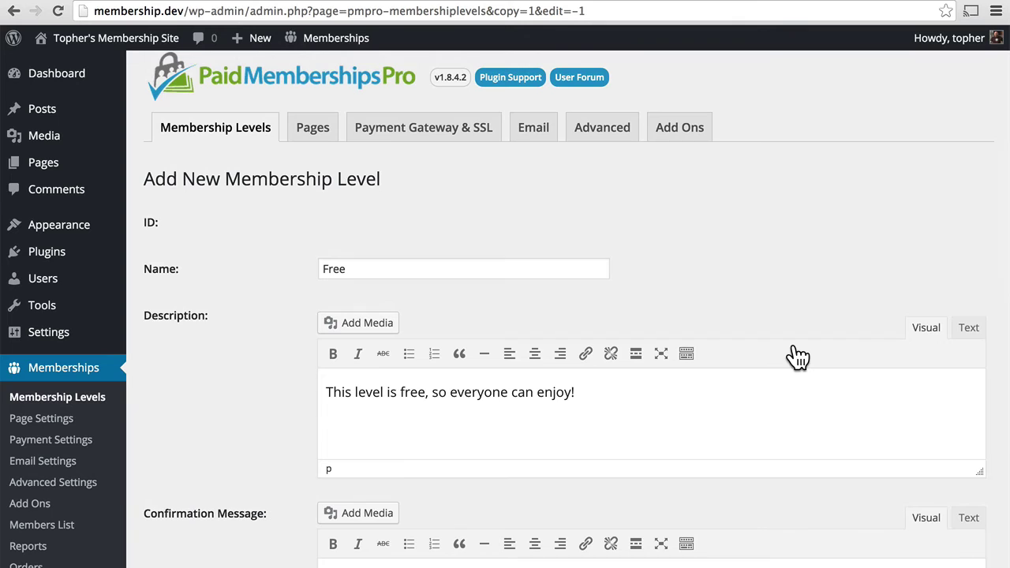
double_click(379, 276)
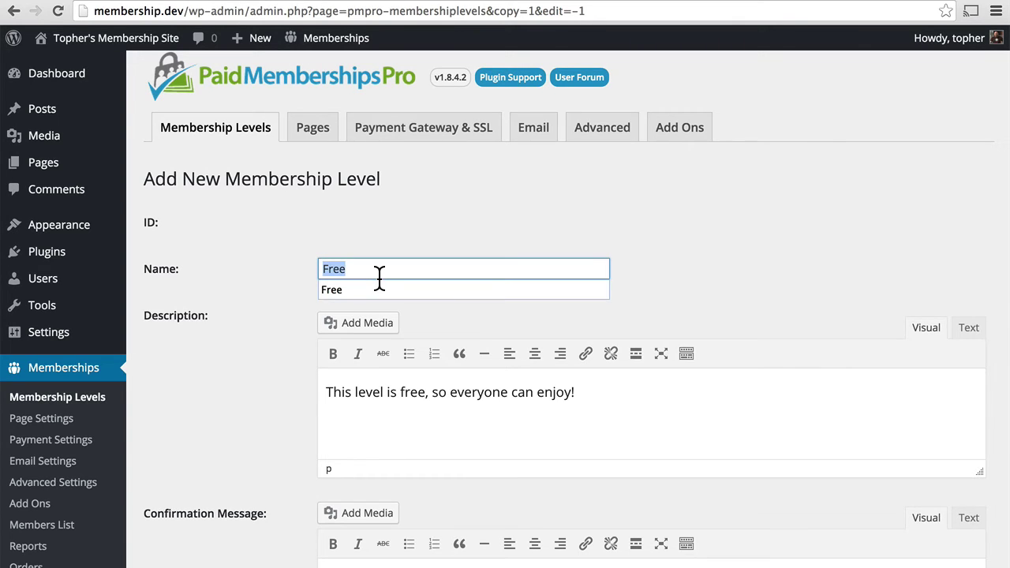
text(10mo)
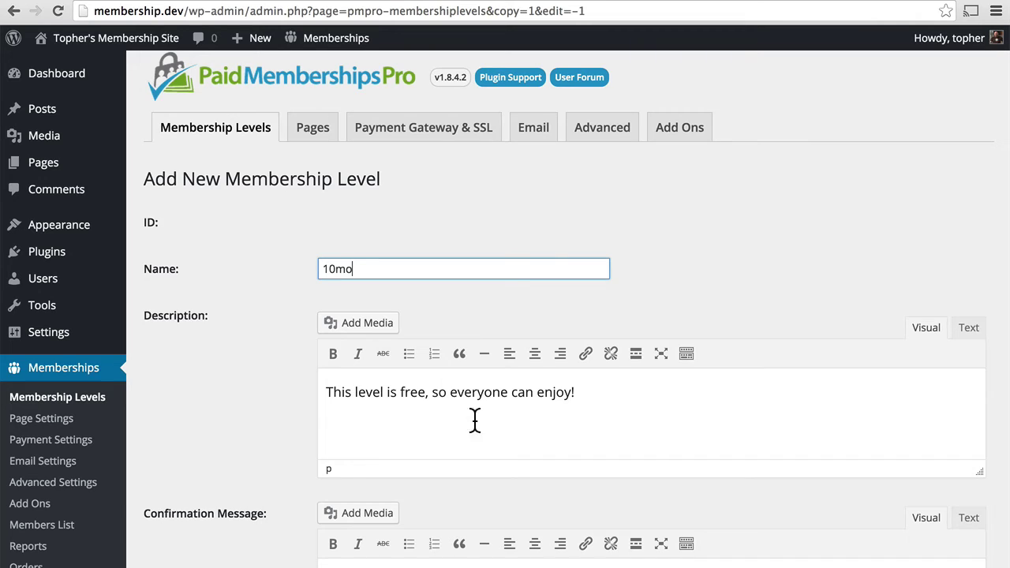
click(400, 392)
key(shift+End)
text(for)
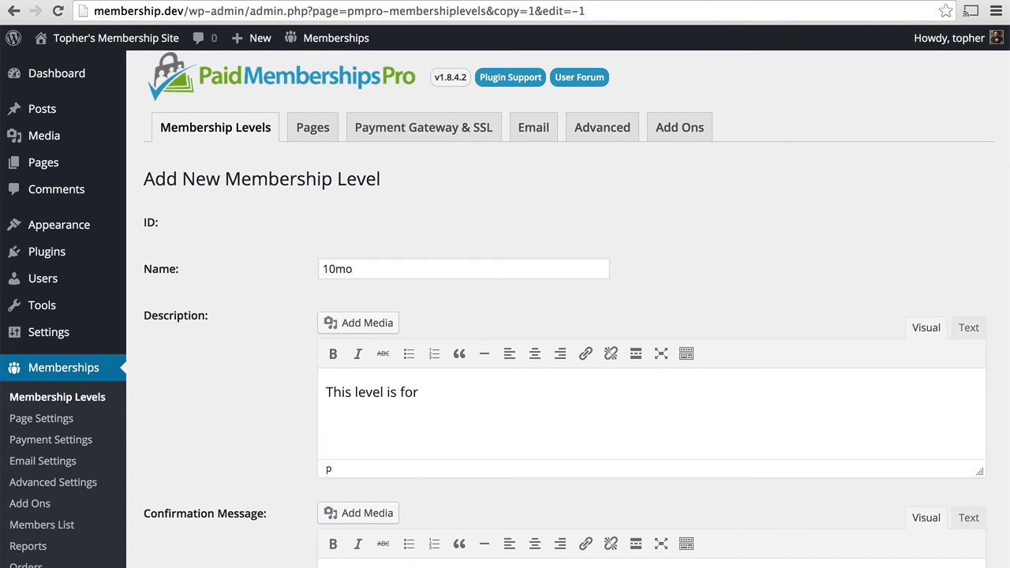
text( the more discerning a)
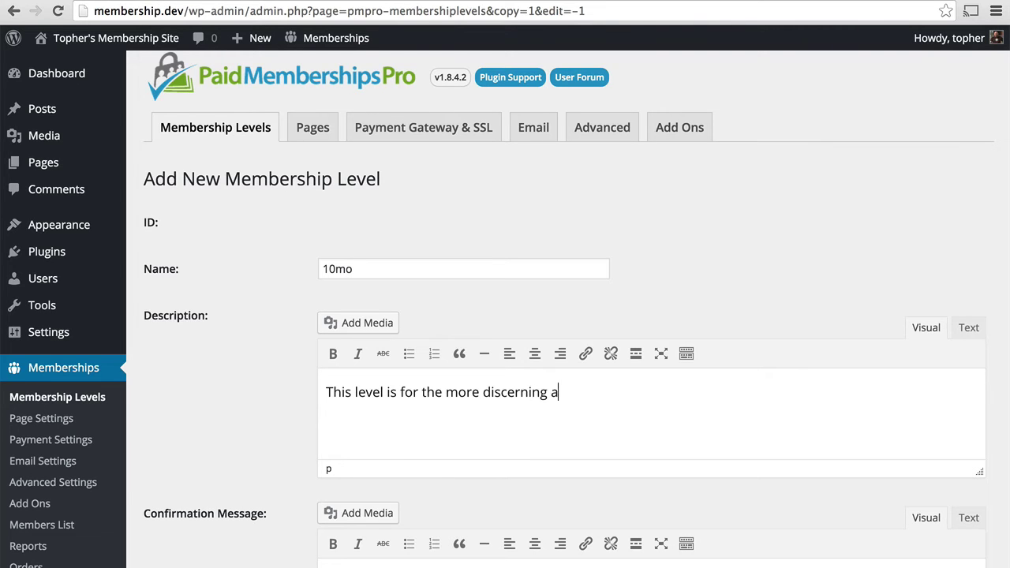
text(mongst us.)
Remove 'free' from the welcome message and set the initial payment to 10.00.
scroll(631, 268, down, 5)
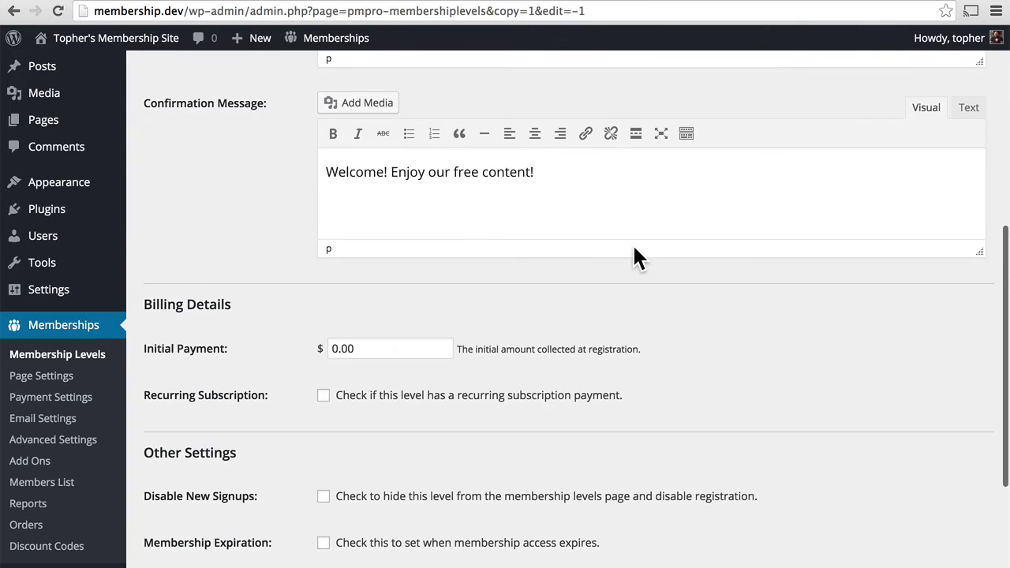
double_click(465, 172)
key(BackSpace)
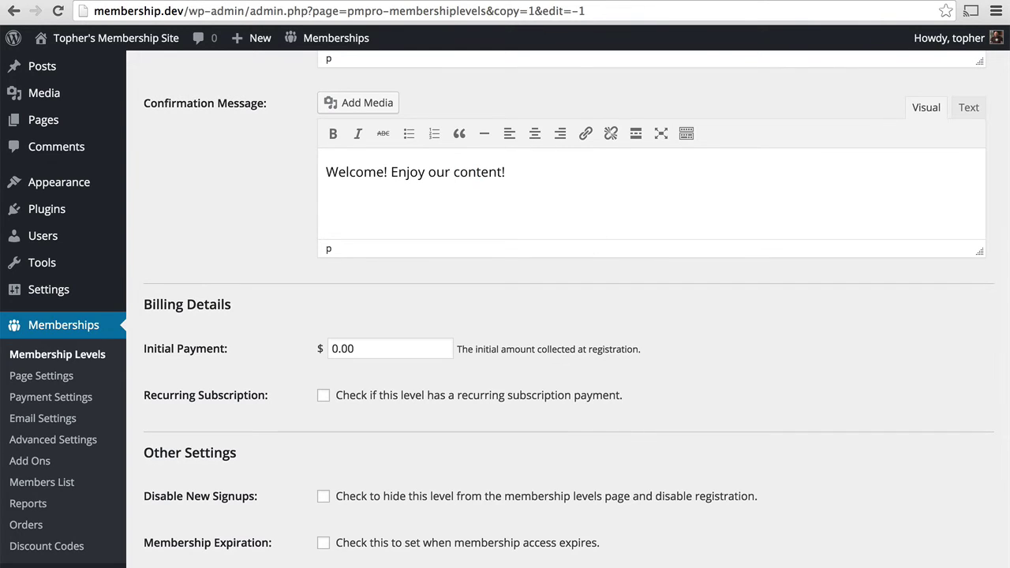
click(332, 347)
text(1)
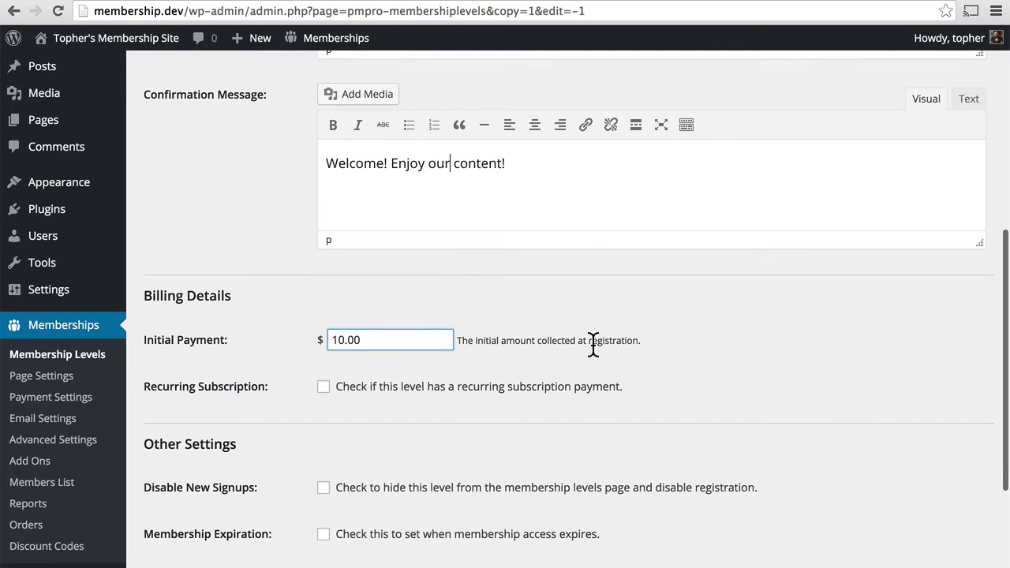
scroll(593, 345, down, 1)
Turn on recurring subscription billing 10.00 every 1 month.
click(423, 387)
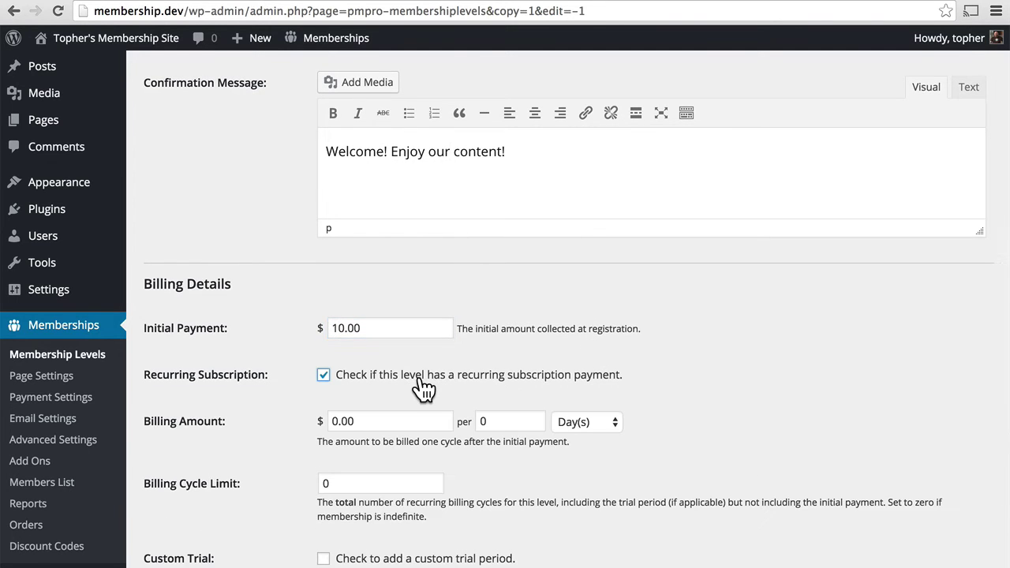
scroll(694, 332, down, 5)
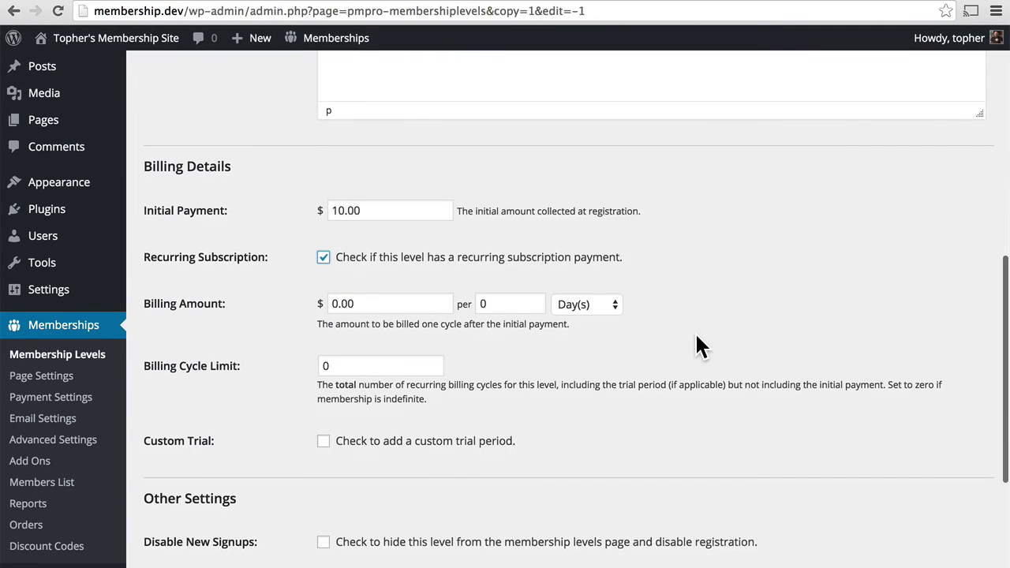
click(335, 257)
text(1)
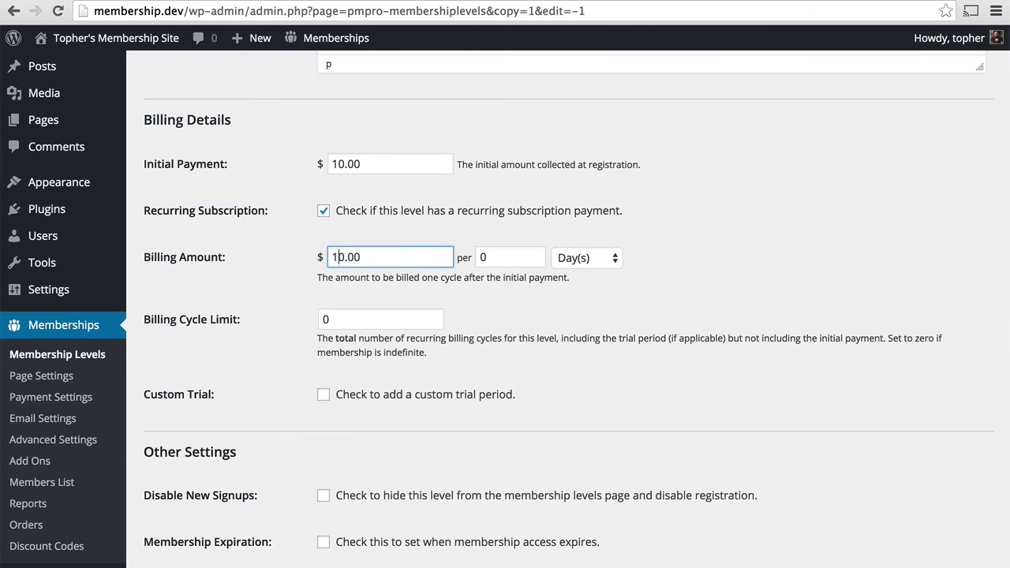
click(481, 257)
text(3)
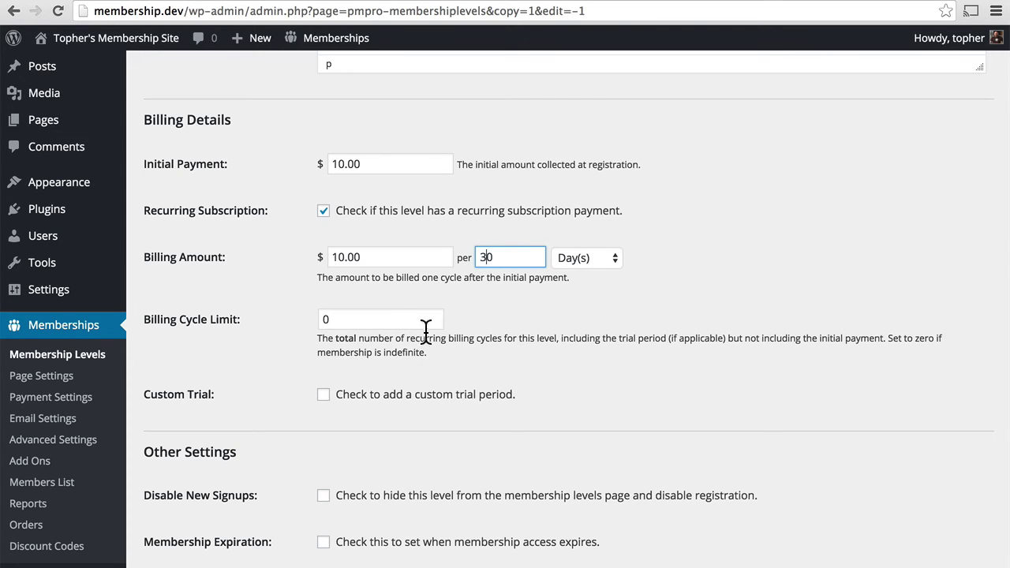
double_click(505, 257)
text(1)
click(586, 257)
click(583, 286)
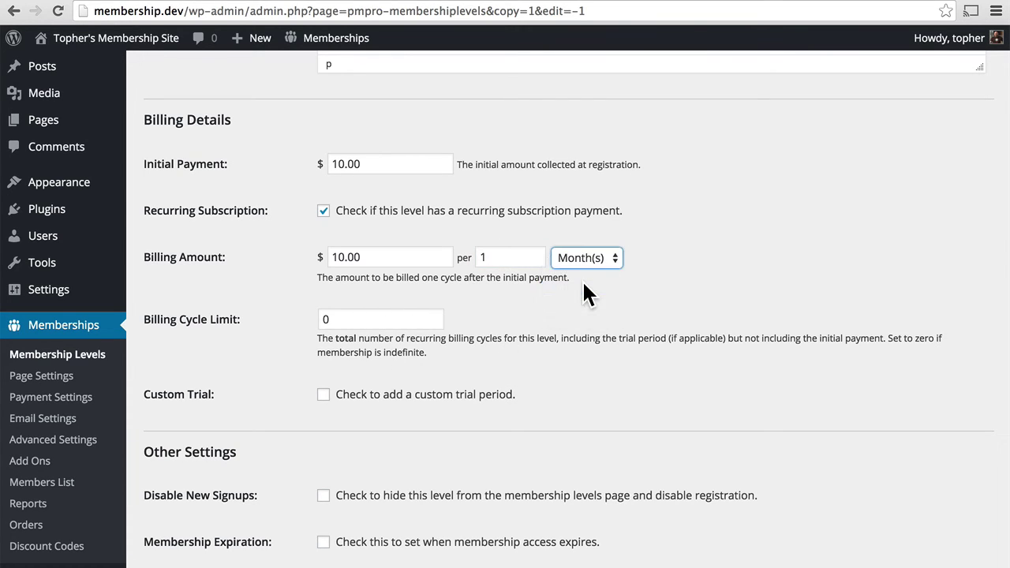
Set the billing cycle limit to 0 for indefinite renewal.
double_click(359, 318)
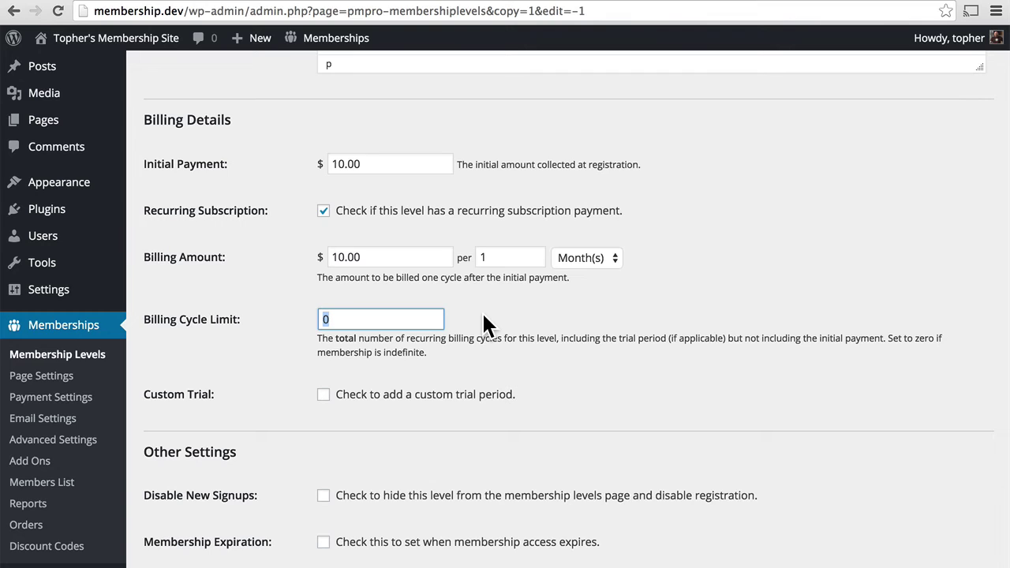
text(12)
key(BackSpace)
key(BackSpace)
text(0)
scroll(722, 315, down, 5)
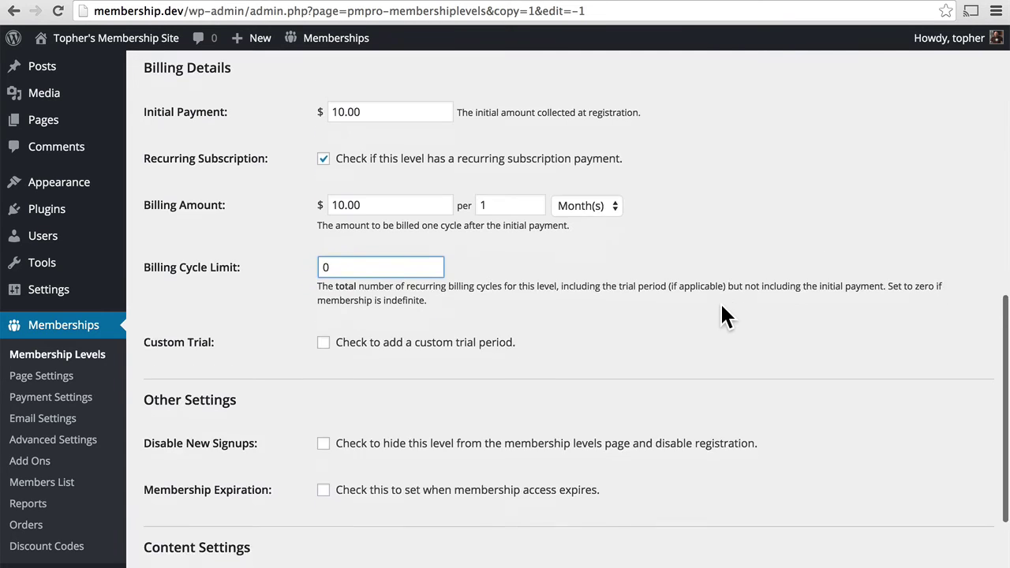
Enable a custom trial billing 5.00 for the first 3 payments.
click(441, 224)
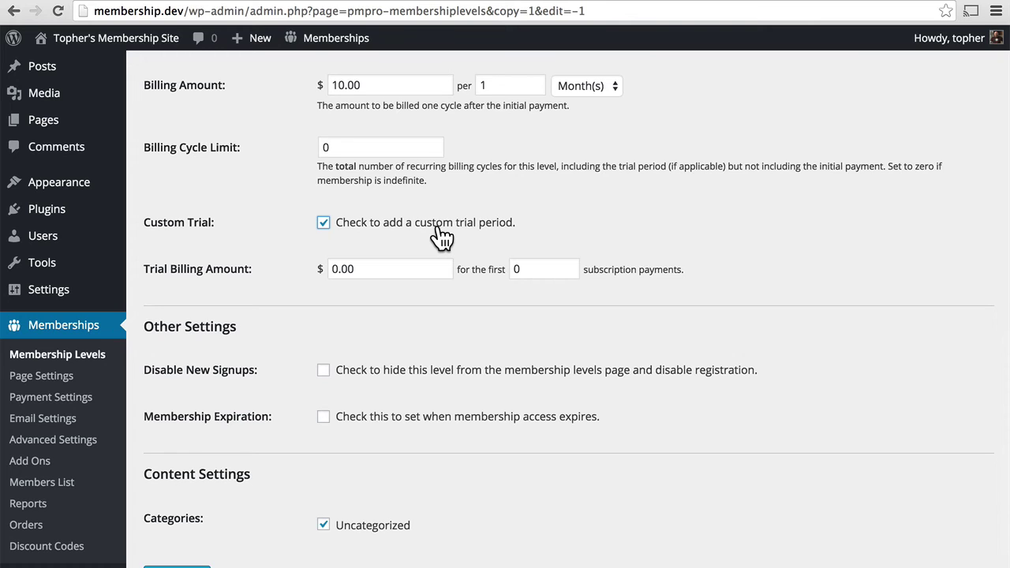
drag(337, 269, 325, 269)
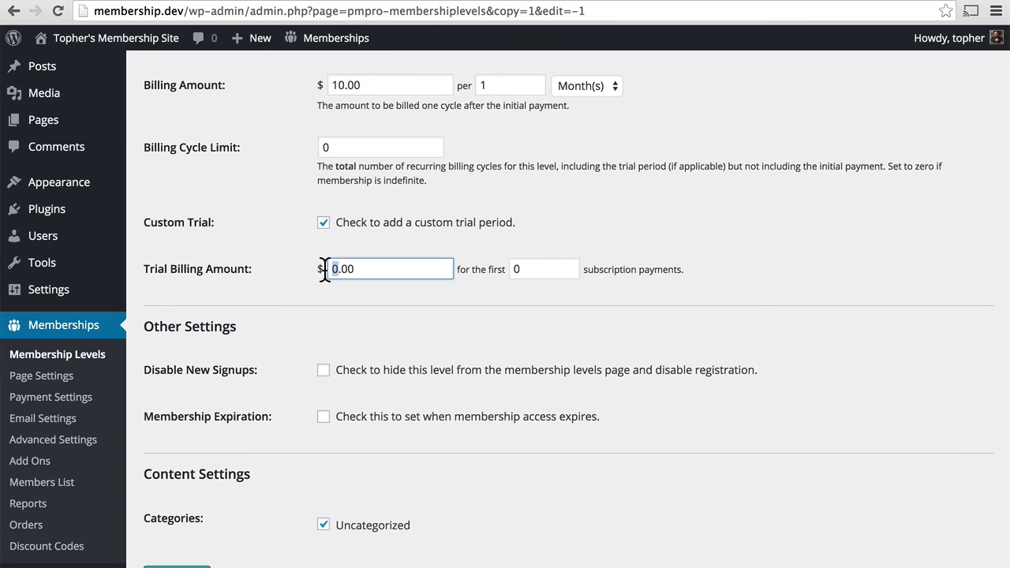
text(5)
double_click(529, 269)
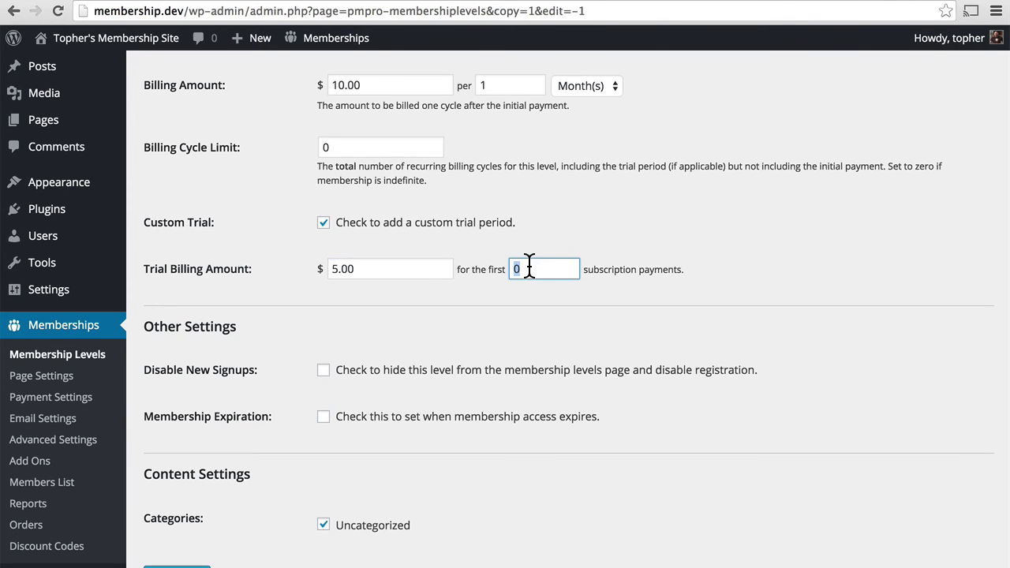
text(3)
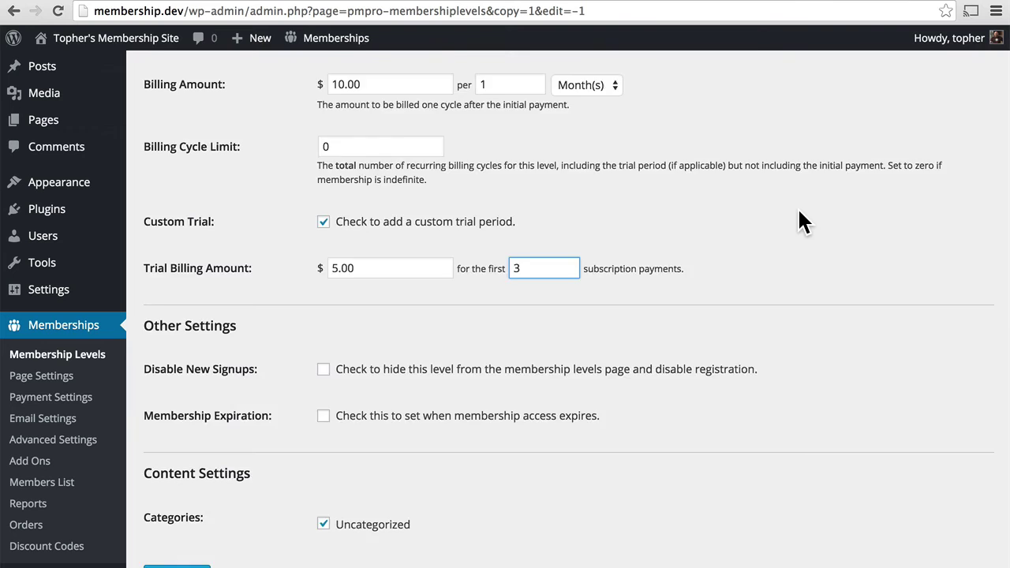
scroll(798, 221, down, 3)
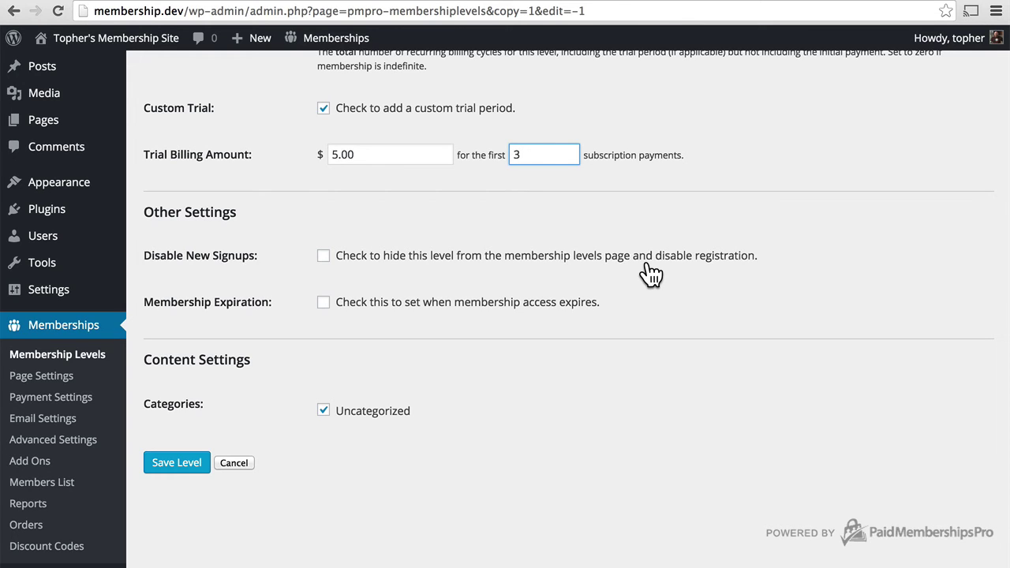
Leave membership expiration turned off after trying its duration settings.
click(411, 303)
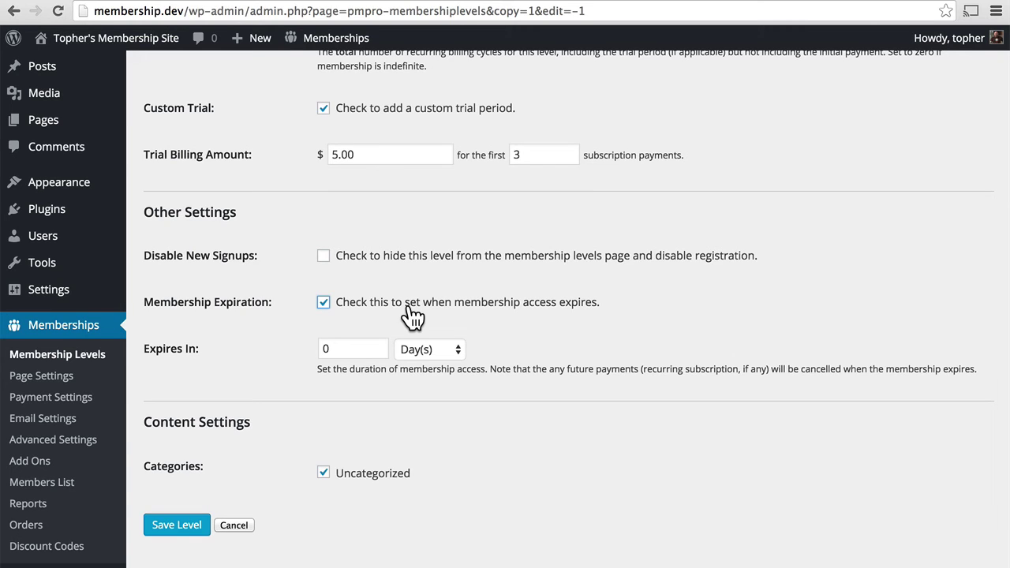
click(411, 314)
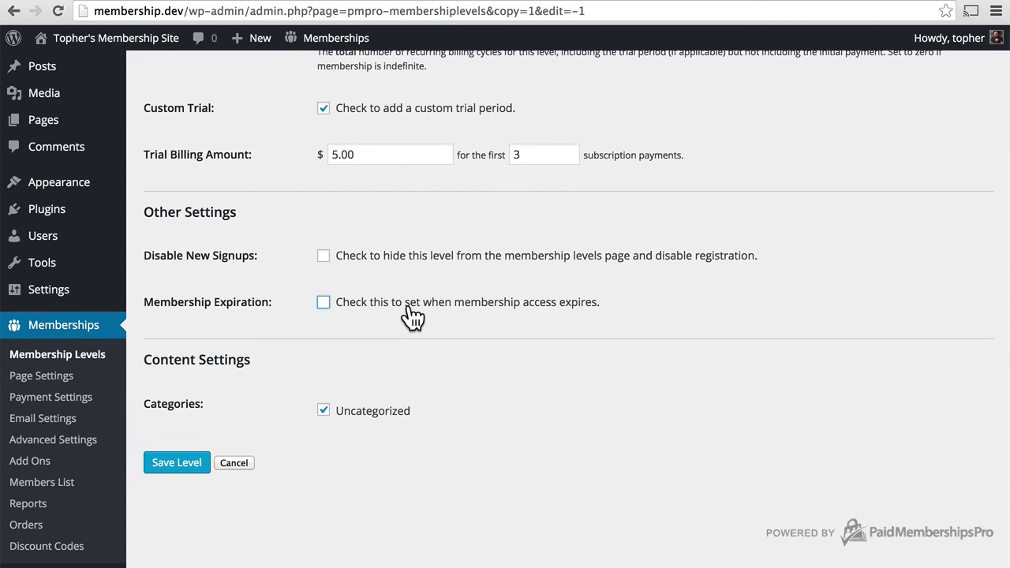
click(411, 313)
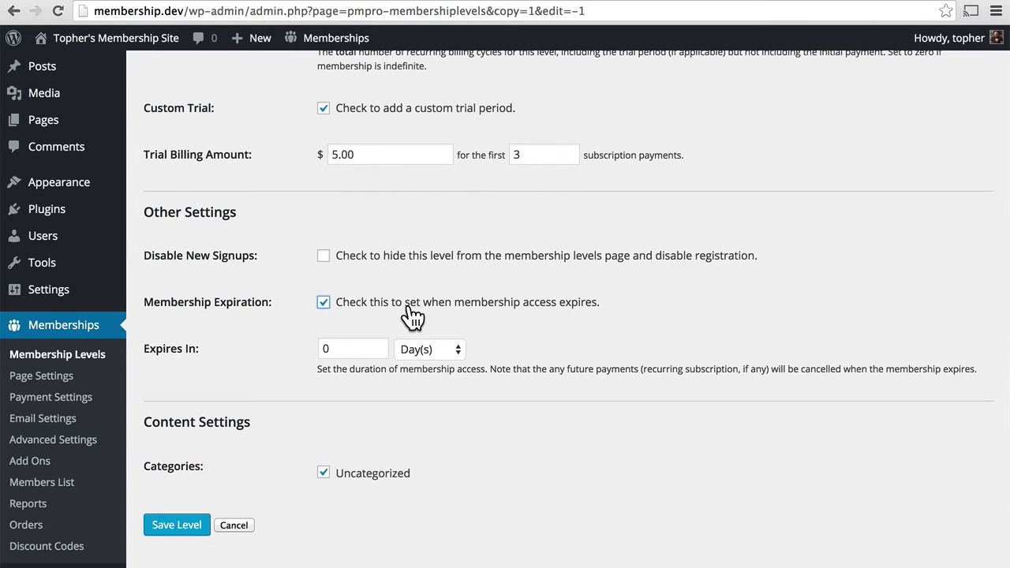
click(432, 349)
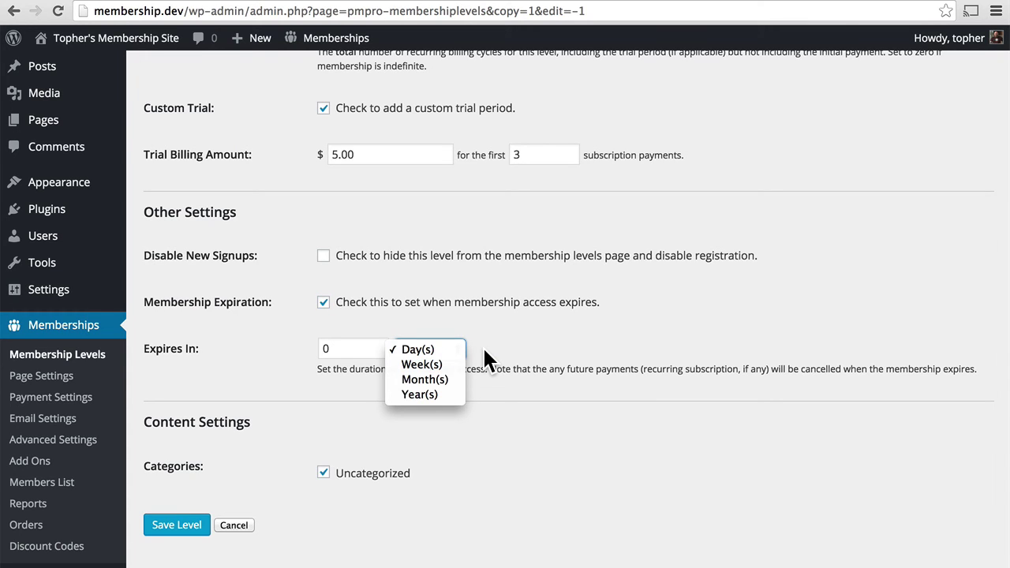
click(483, 353)
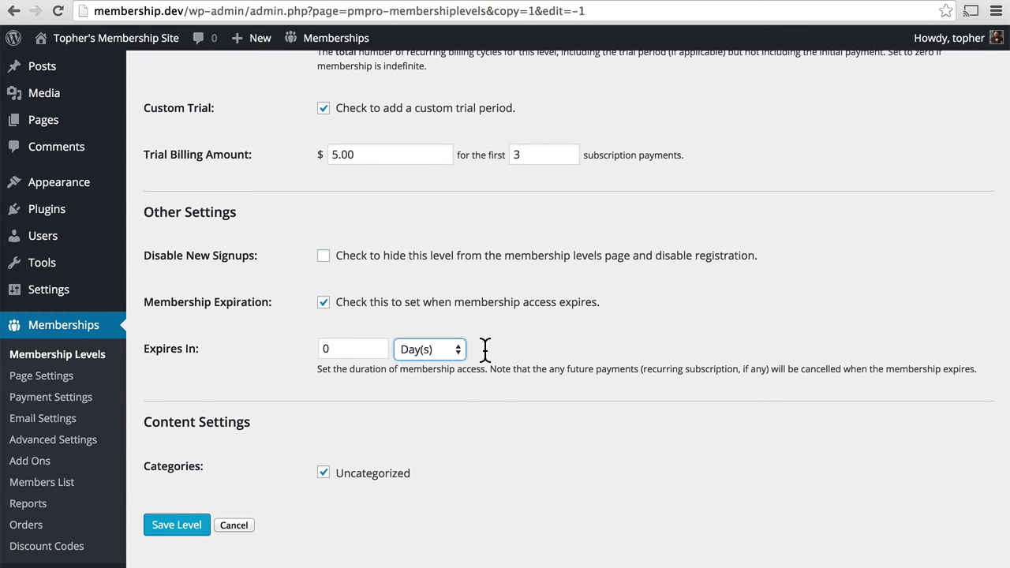
click(442, 304)
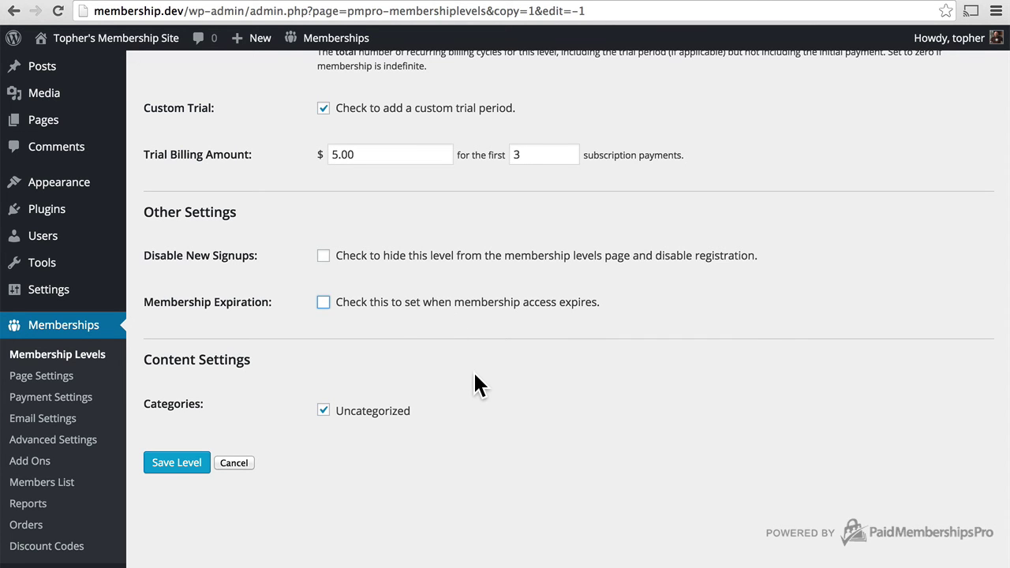
scroll(474, 374, up, 5)
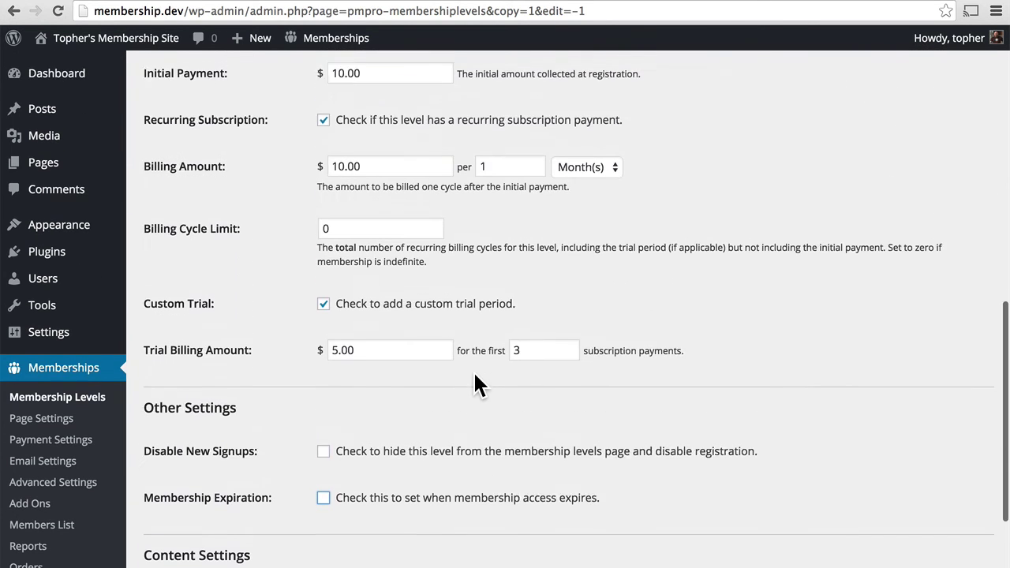
scroll(474, 374, down, 5)
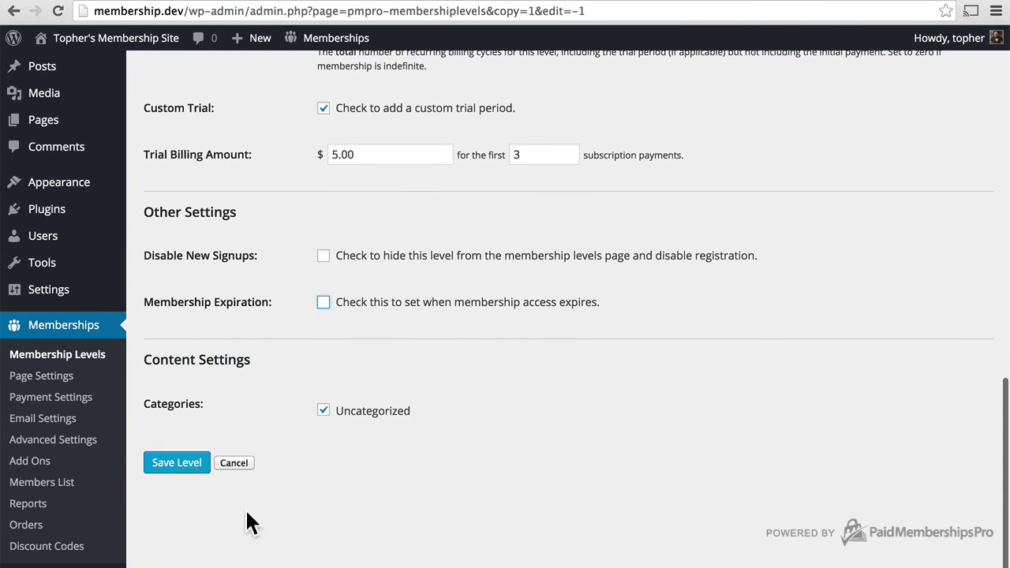
Save the 10mo level and add a new post category named Members.
click(173, 467)
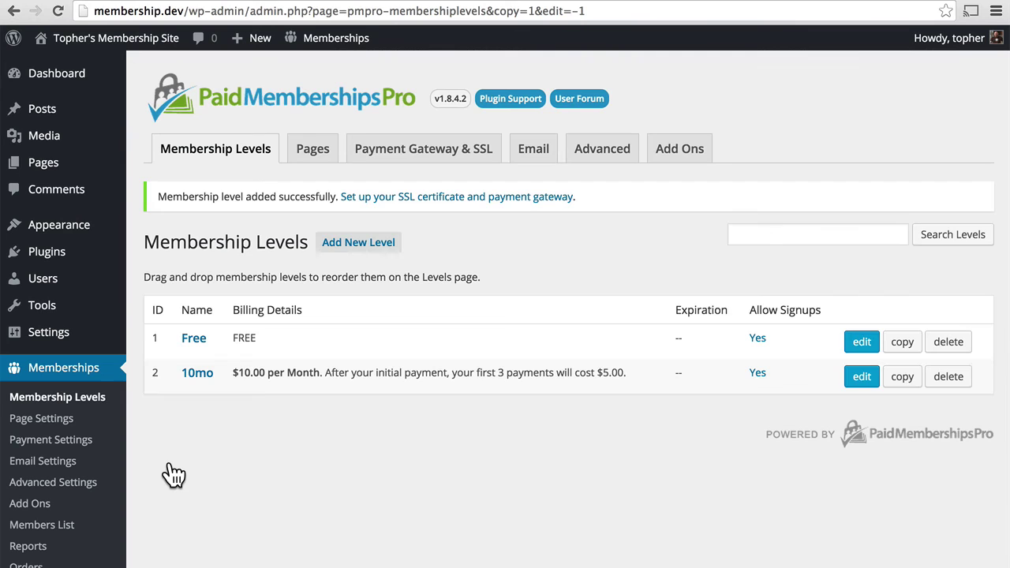
mouse_move(56, 123)
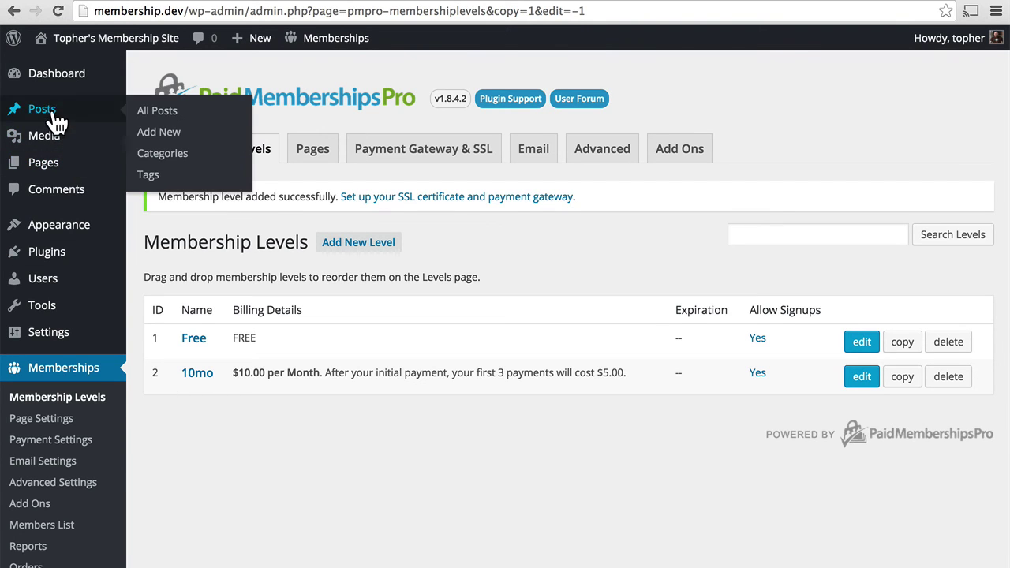
click(160, 153)
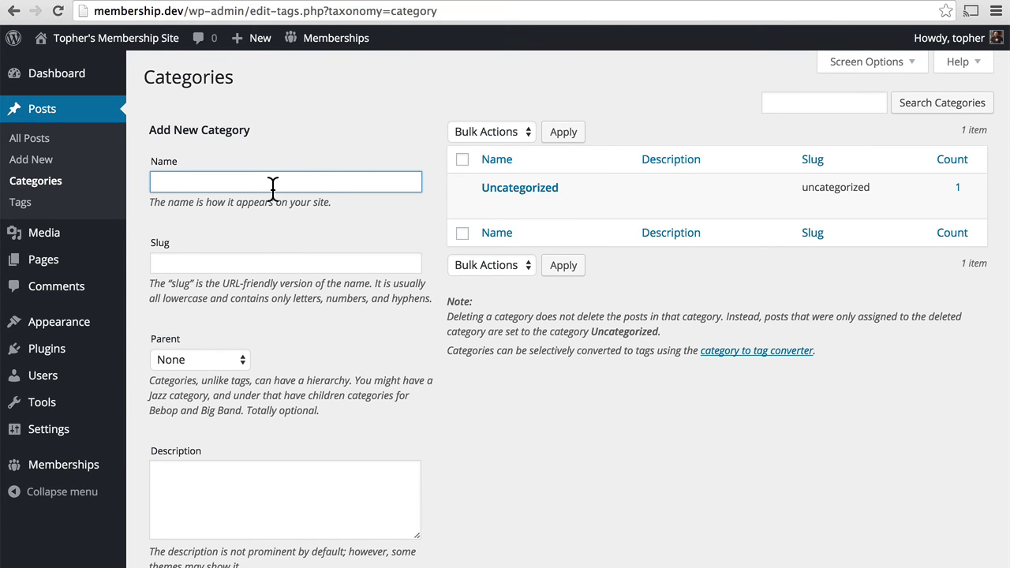
text(Members)
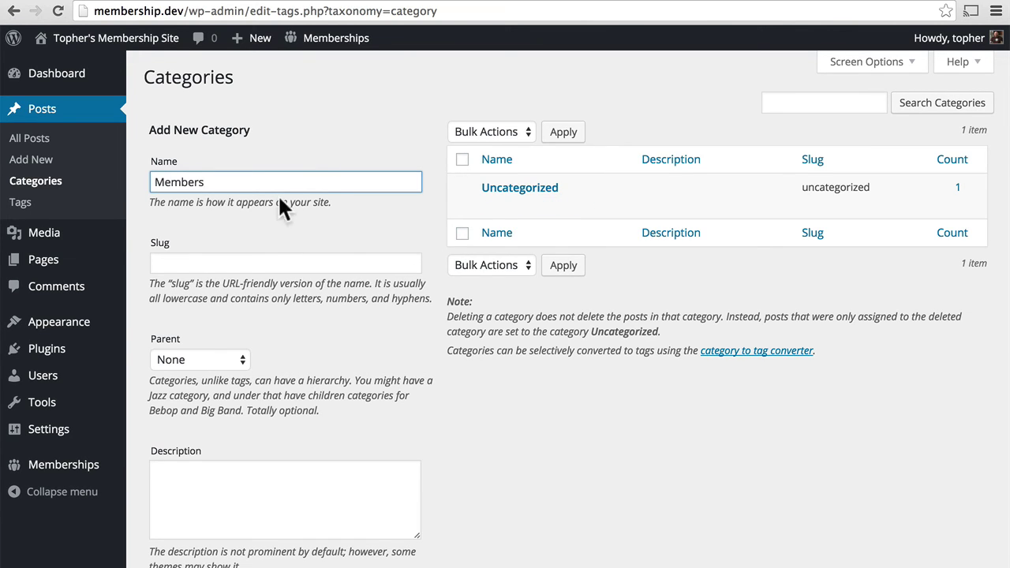
key(Return)
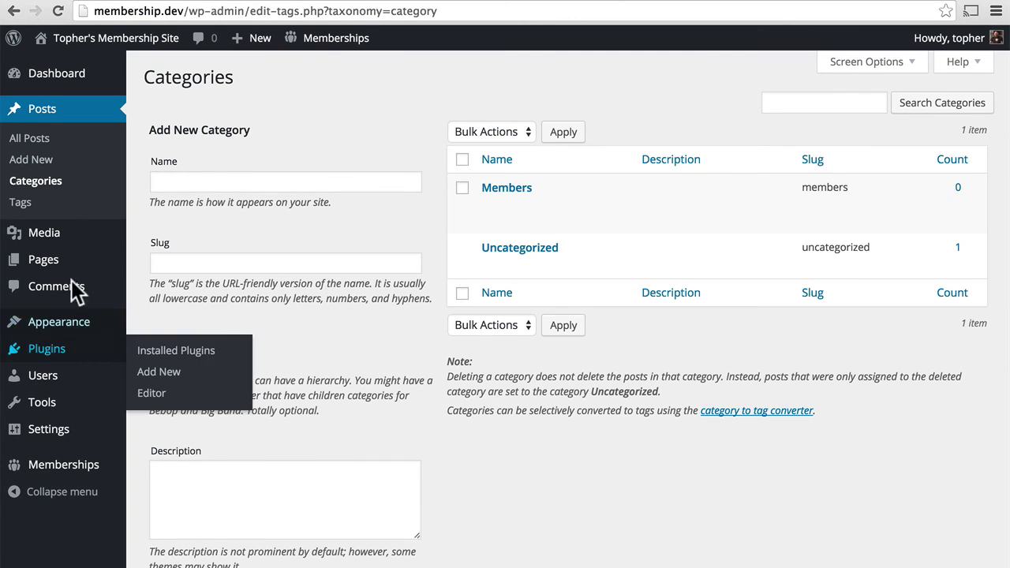
Edit the 10mo level, tick the Members category, and save it.
mouse_move(62, 470)
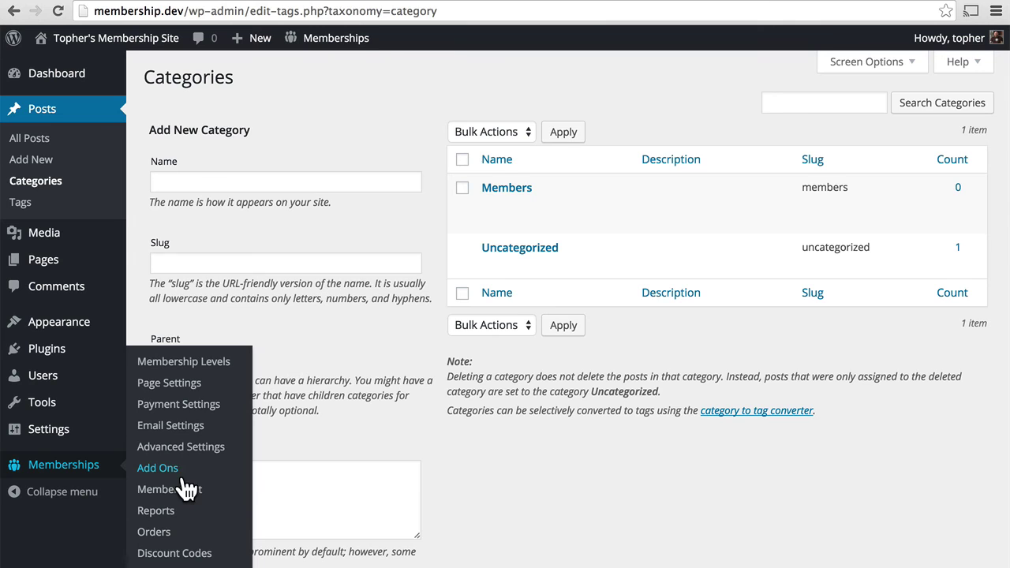
click(201, 370)
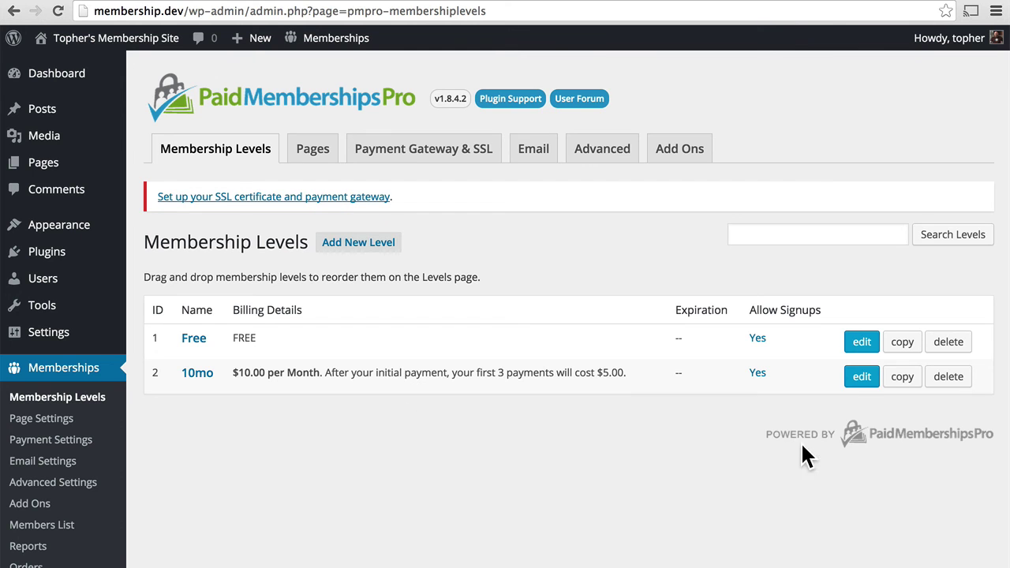
click(861, 377)
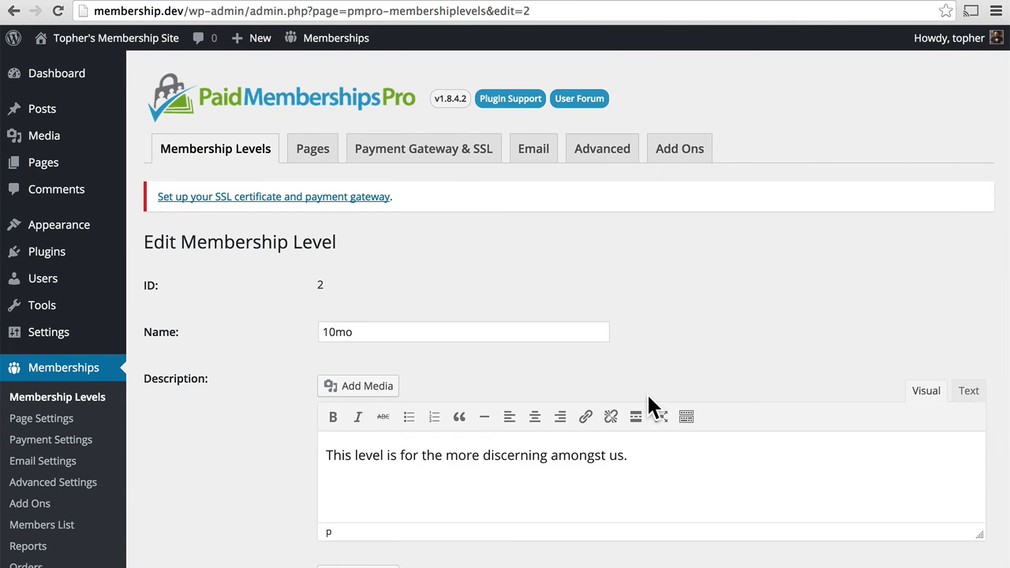
scroll(650, 401, down, 15)
click(323, 391)
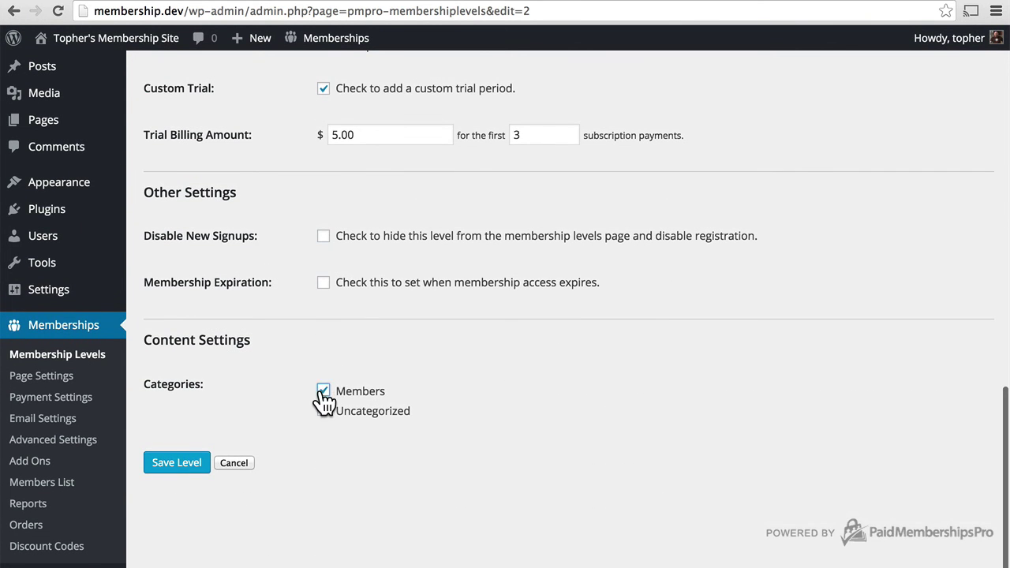
click(168, 465)
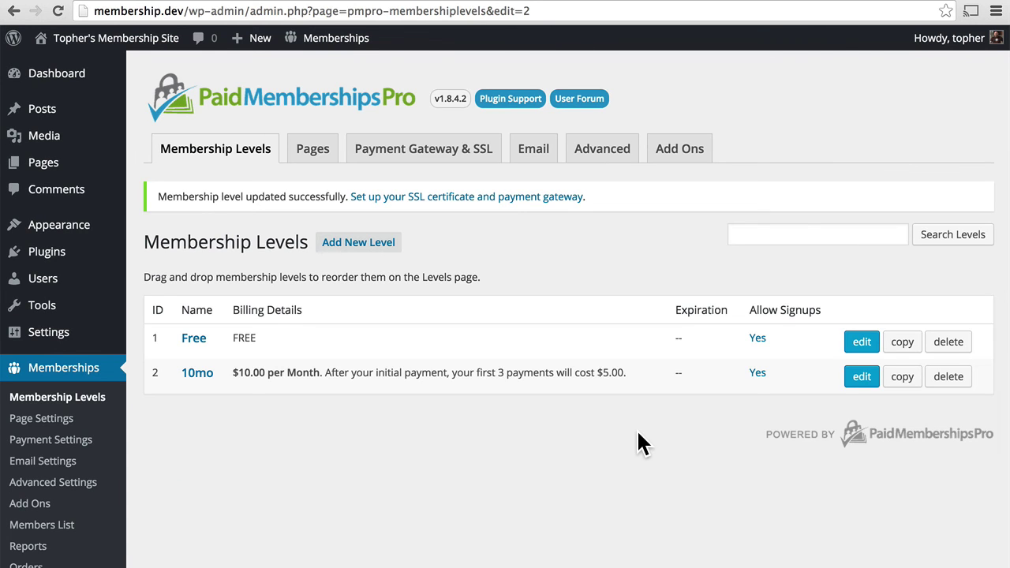